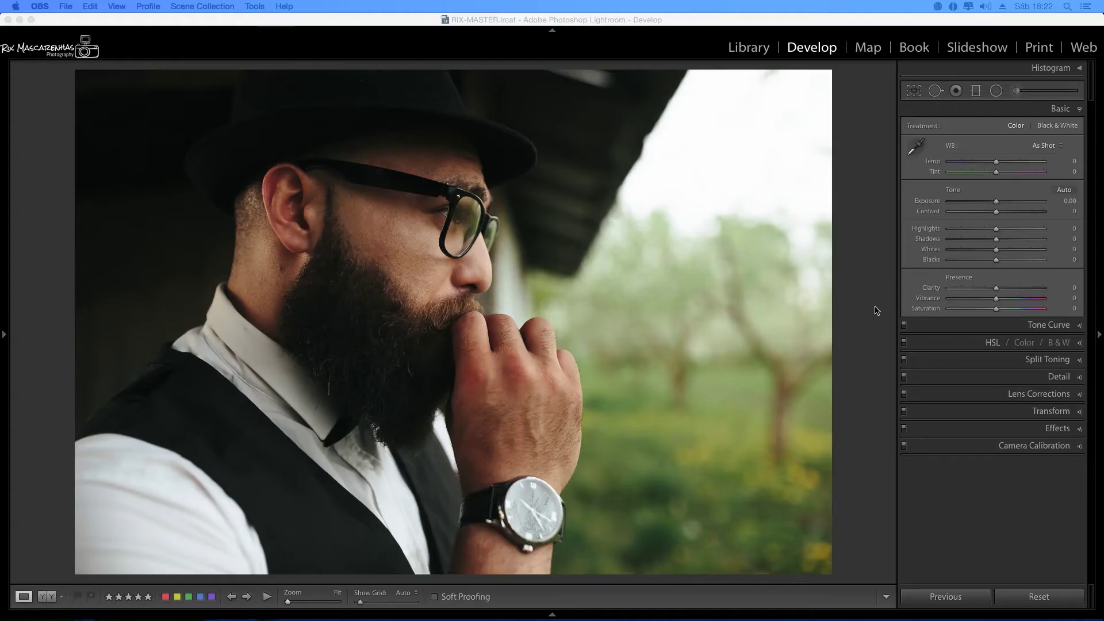
- Activate the Lightroom window and collapse the Basic panel in Develop, leaving settings at defaults
{"action": "left_click", "coordinate": [876, 310]}
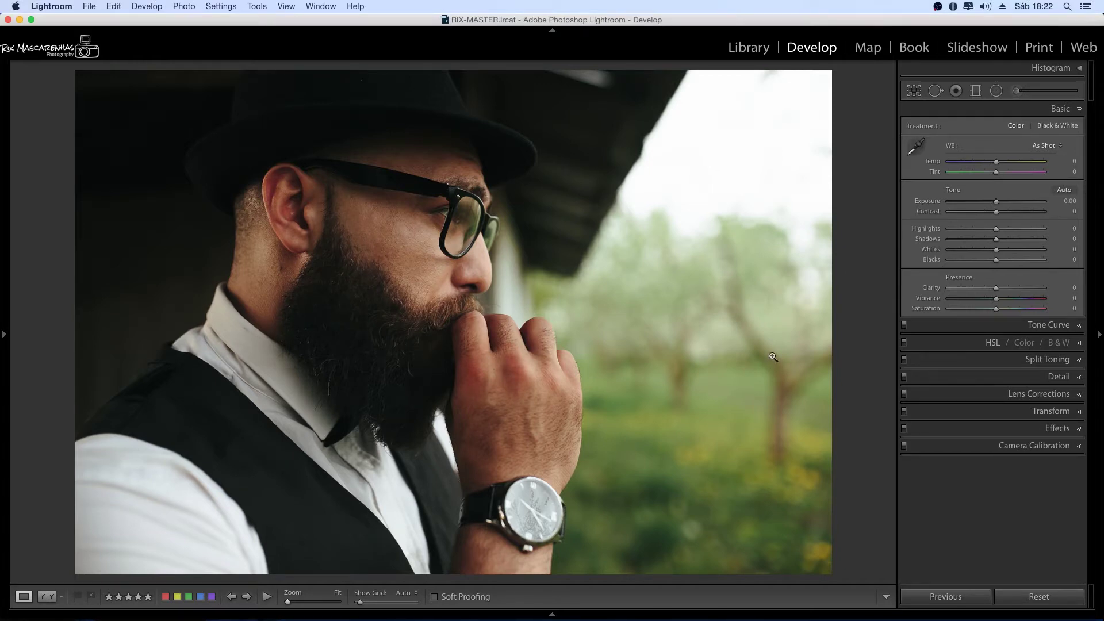
{"action": "left_click", "coordinate": [1072, 112]}
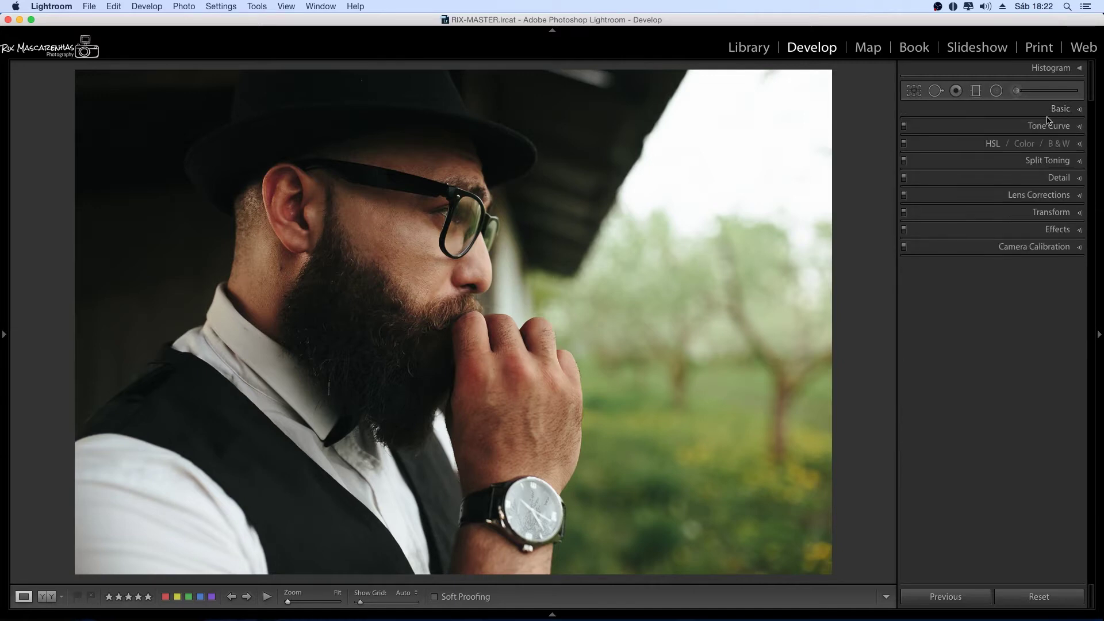
- In Camera Calibration, set blue primary hue to -100 and red primary hue to +75
{"action": "left_click", "coordinate": [1035, 250]}
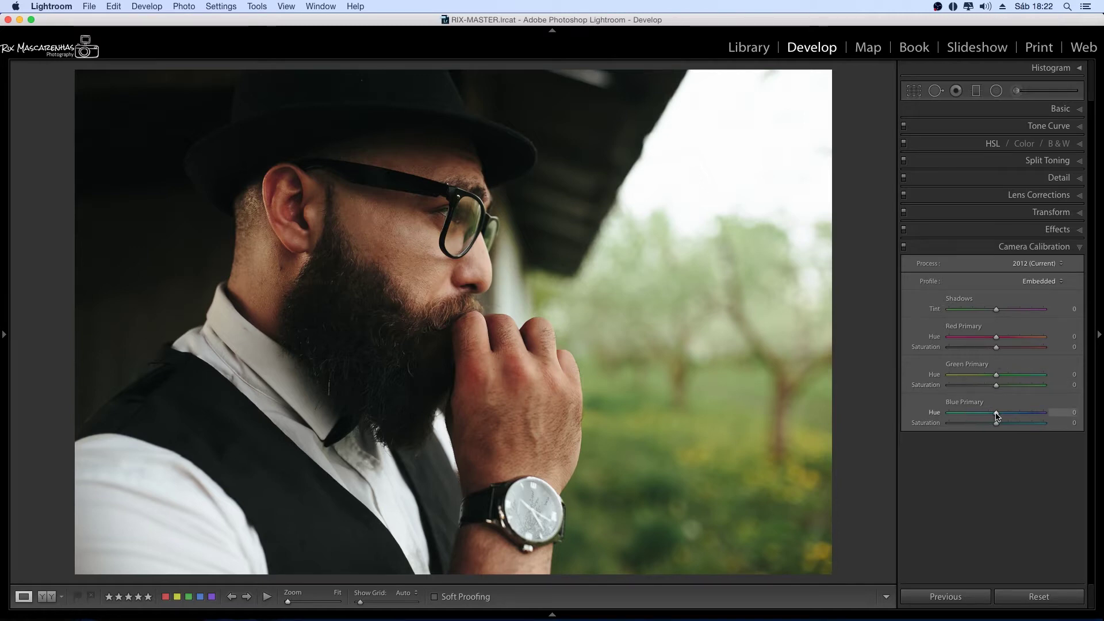
{"action": "left_click_drag", "start_coordinate": [997, 415], "coordinate": [948, 418]}
{"action": "left_click", "coordinate": [1030, 338]}
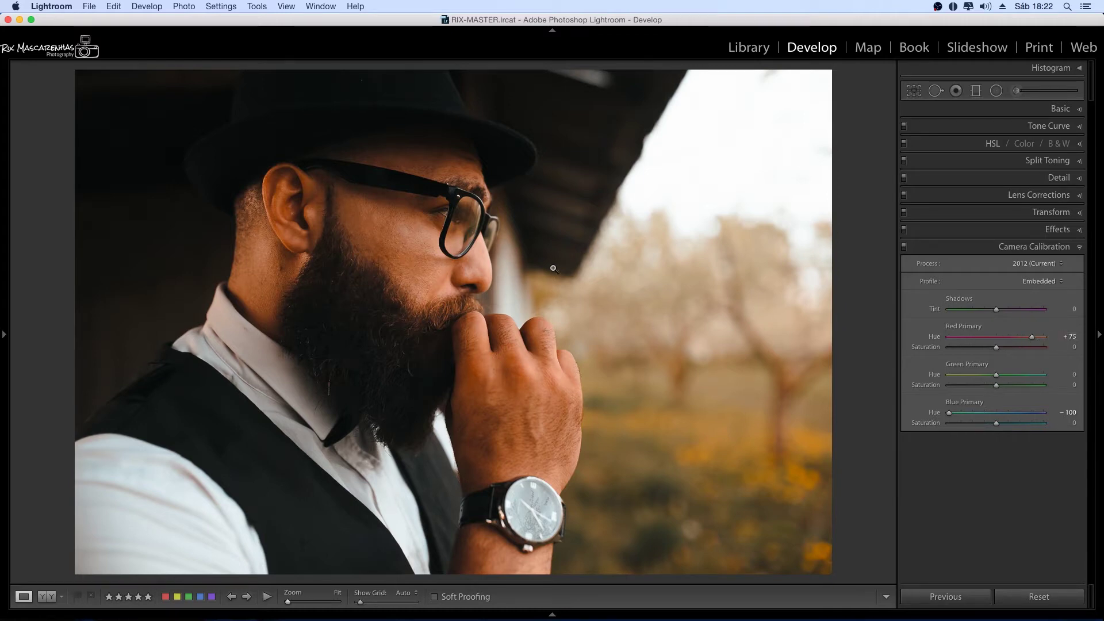
- Set highlights -93, shadows +52, contrast +37, whites +62, blacks -38 and clarity +31
{"action": "left_click", "coordinate": [1052, 113]}
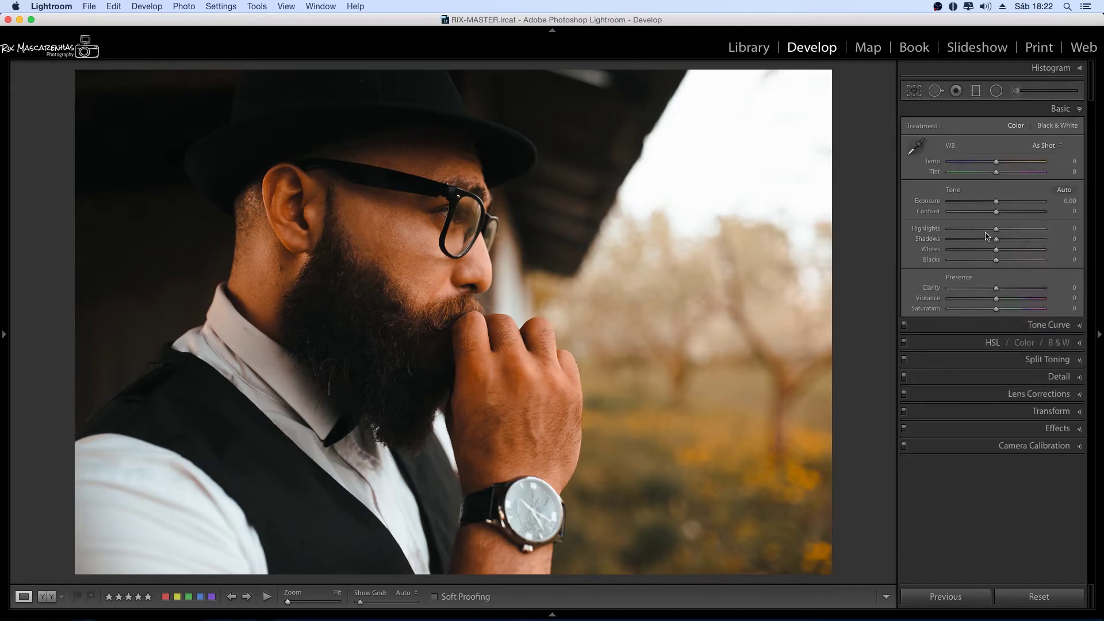
{"action": "mouse_move", "coordinate": [995, 229]}
{"action": "left_mouse_down"}
{"action": "mouse_move", "coordinate": [950, 229]}
{"action": "mouse_move", "coordinate": [1035, 239]}
{"action": "left_mouse_up"}
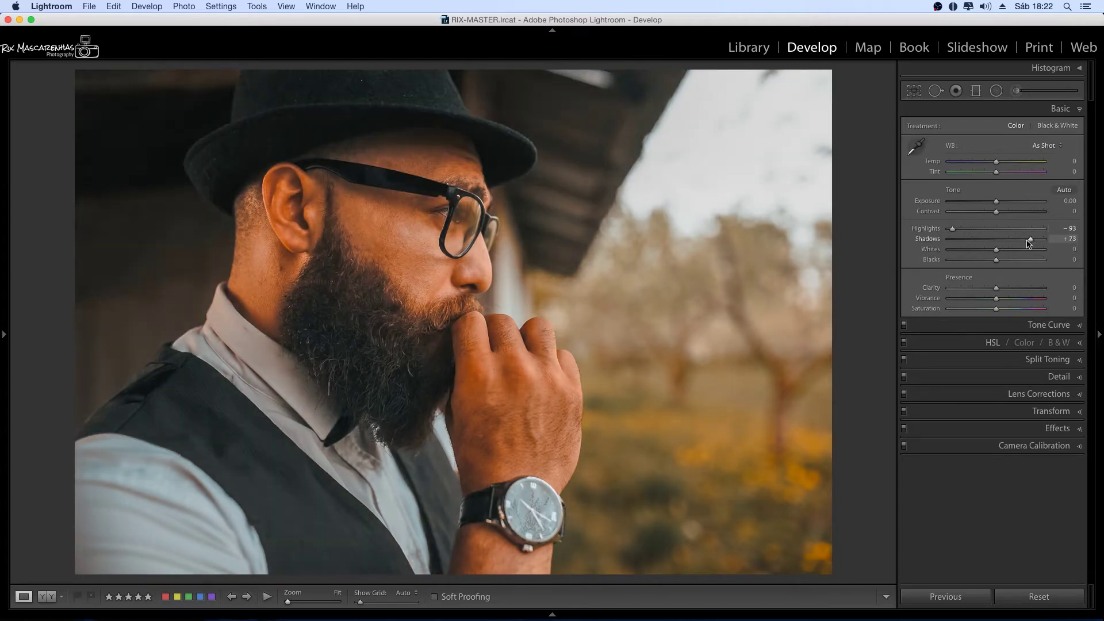
{"action": "left_click_drag", "start_coordinate": [1027, 239], "coordinate": [1015, 212]}
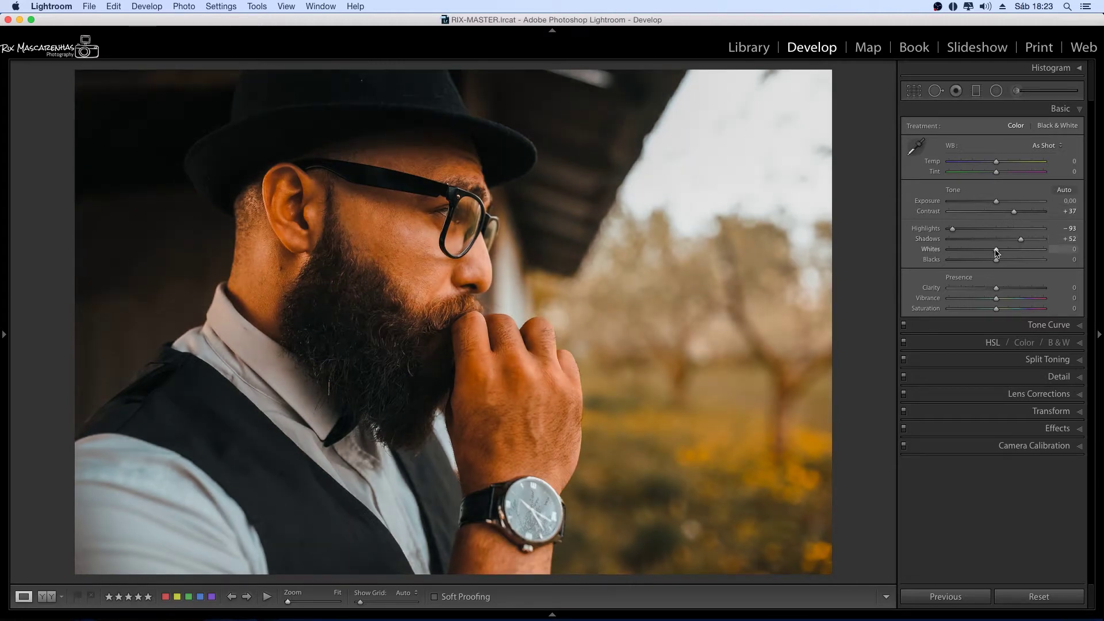
{"action": "mouse_move", "coordinate": [996, 250]}
{"action": "left_mouse_down"}
{"action": "mouse_move", "coordinate": [956, 252]}
{"action": "mouse_move", "coordinate": [1022, 255]}
{"action": "left_mouse_up"}
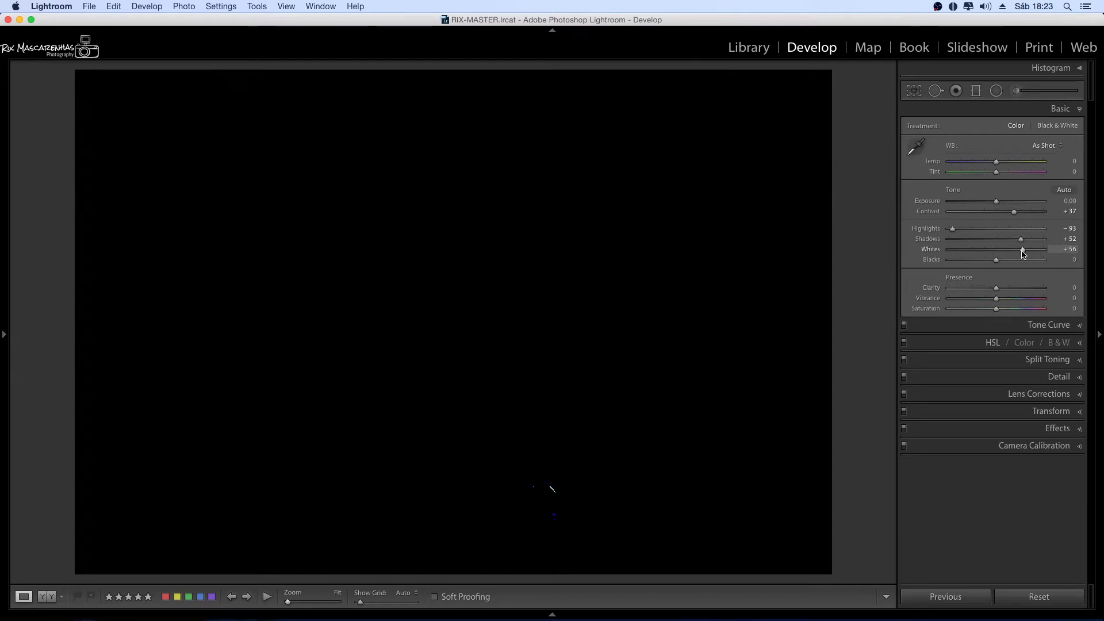
{"action": "left_click_drag", "start_coordinate": [1026, 254], "coordinate": [979, 262]}
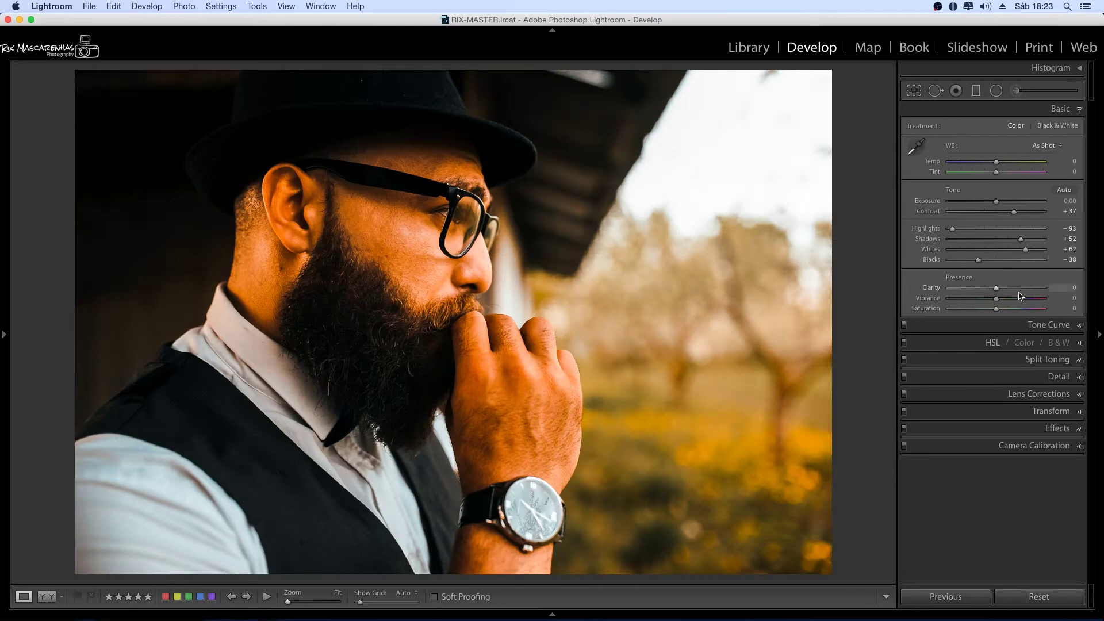
{"action": "left_click", "coordinate": [1014, 288]}
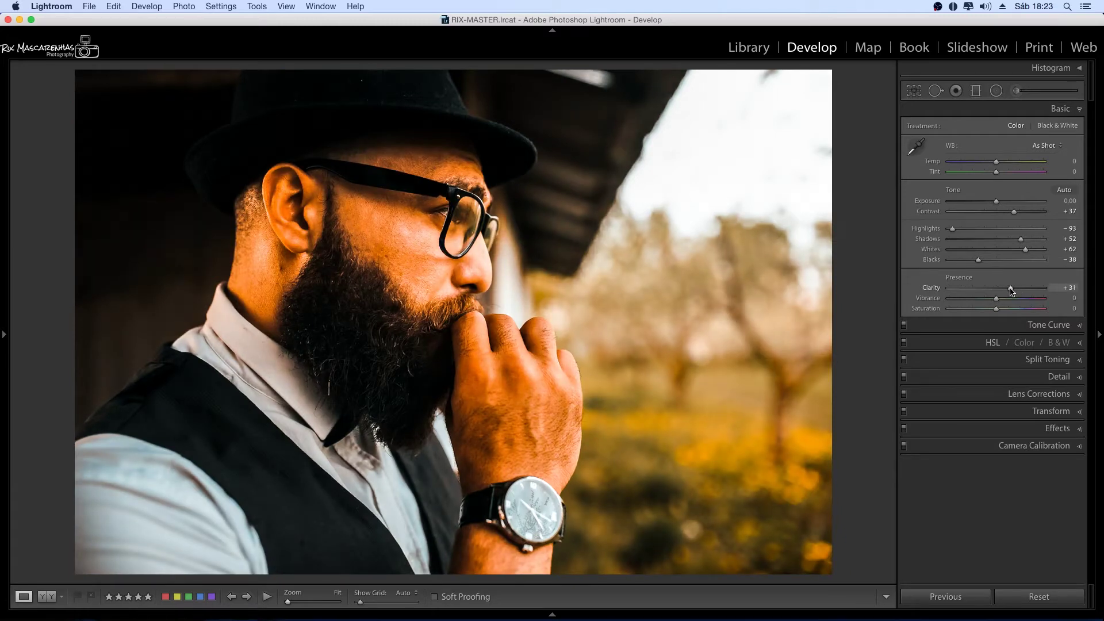
- Lift the RGB tone curve's black point to about 8% for moody, matte shadows
{"action": "left_click", "coordinate": [1058, 326]}
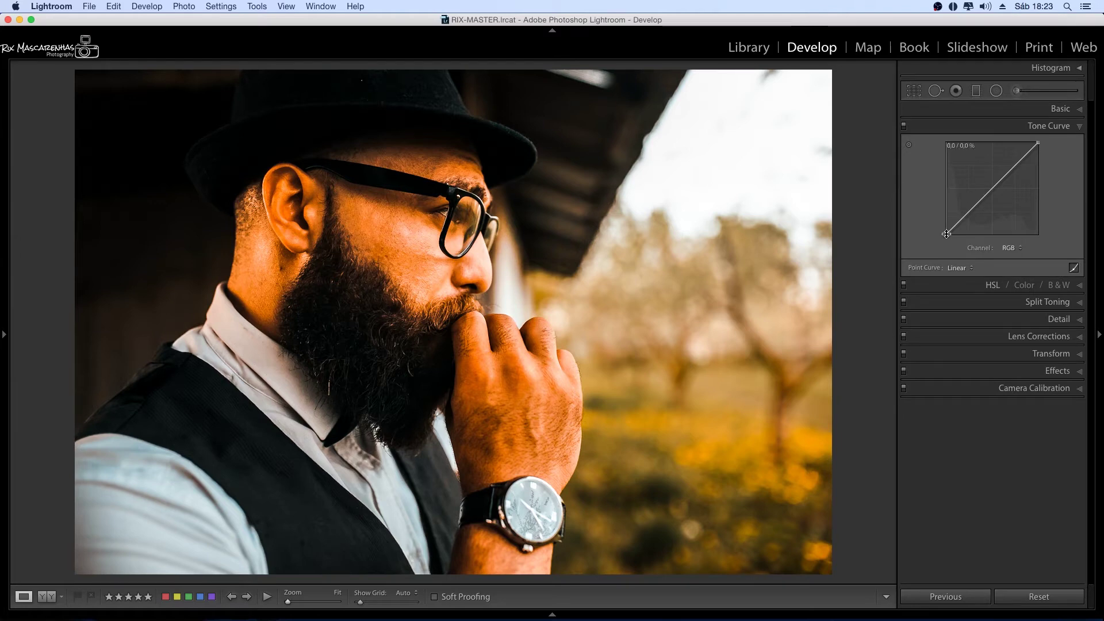
{"action": "left_click_drag", "start_coordinate": [946, 234], "coordinate": [954, 226]}
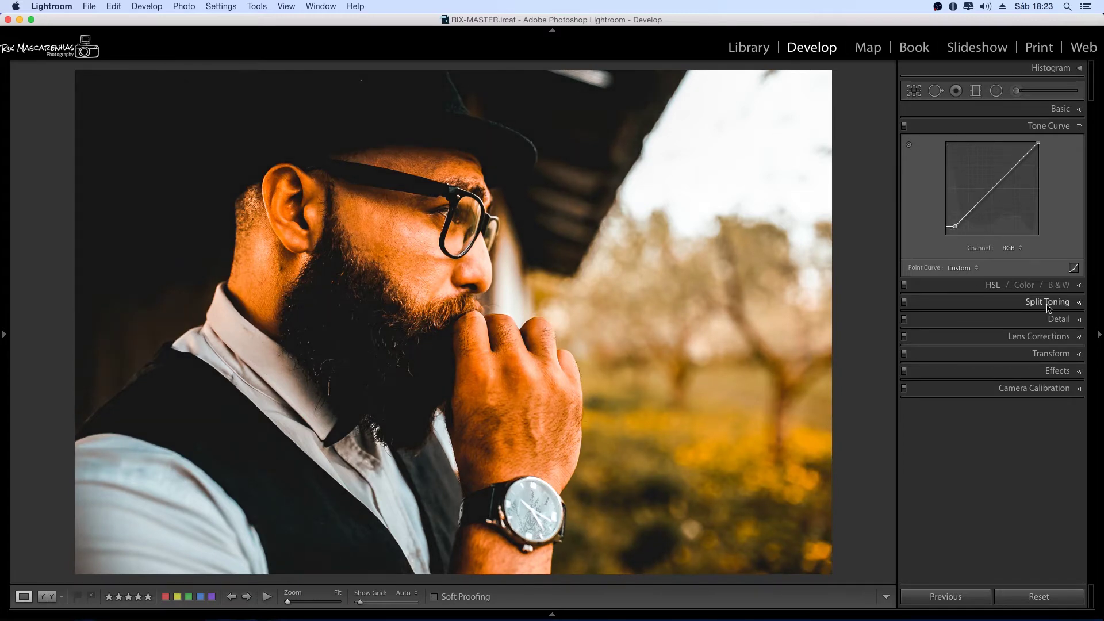
- Lower the Camera Calibration red primary hue from +75 to +59
{"action": "left_click", "coordinate": [1040, 388]}
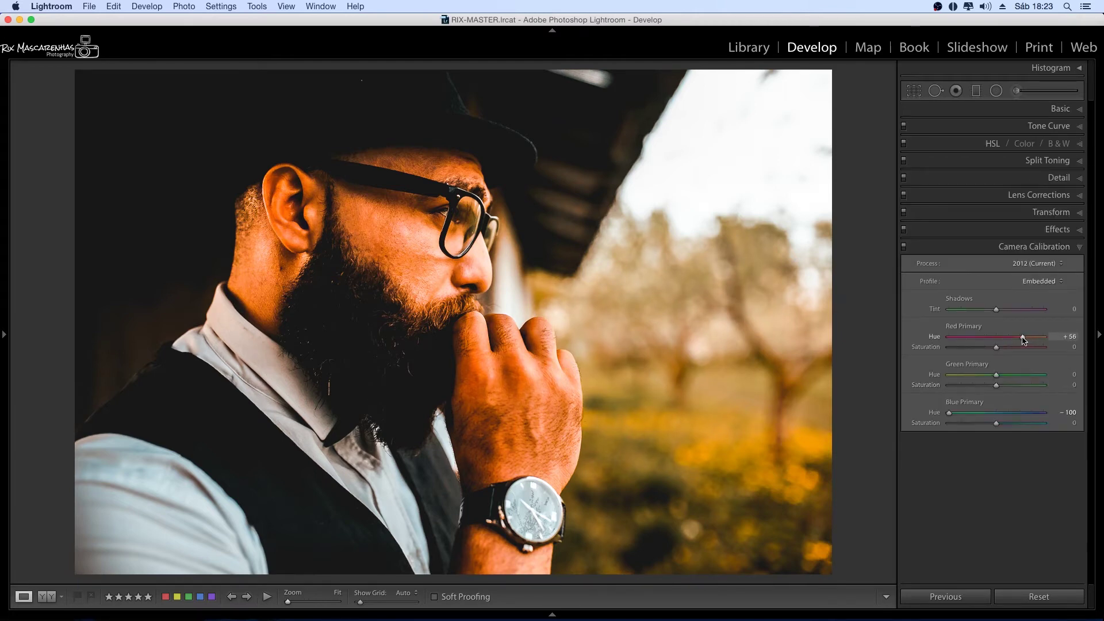
{"action": "left_click_drag", "start_coordinate": [1025, 339], "coordinate": [1023, 339]}
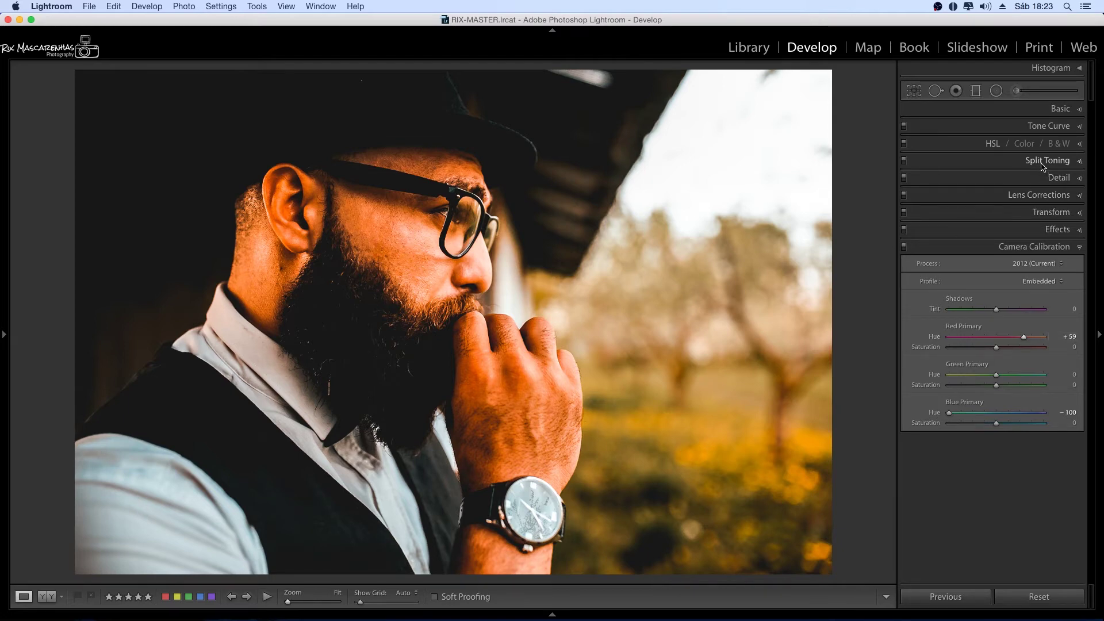
- Desaturate the skin with the HSL saturation targeted tool: orange -21, red -3
{"action": "left_click", "coordinate": [989, 144]}
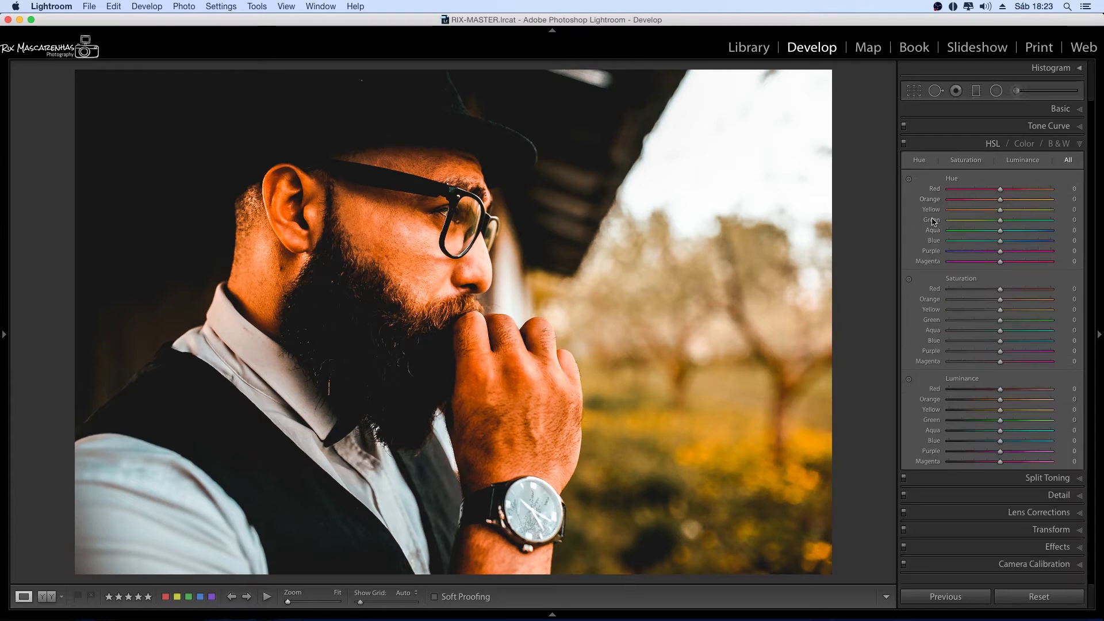
{"action": "left_click", "coordinate": [908, 280]}
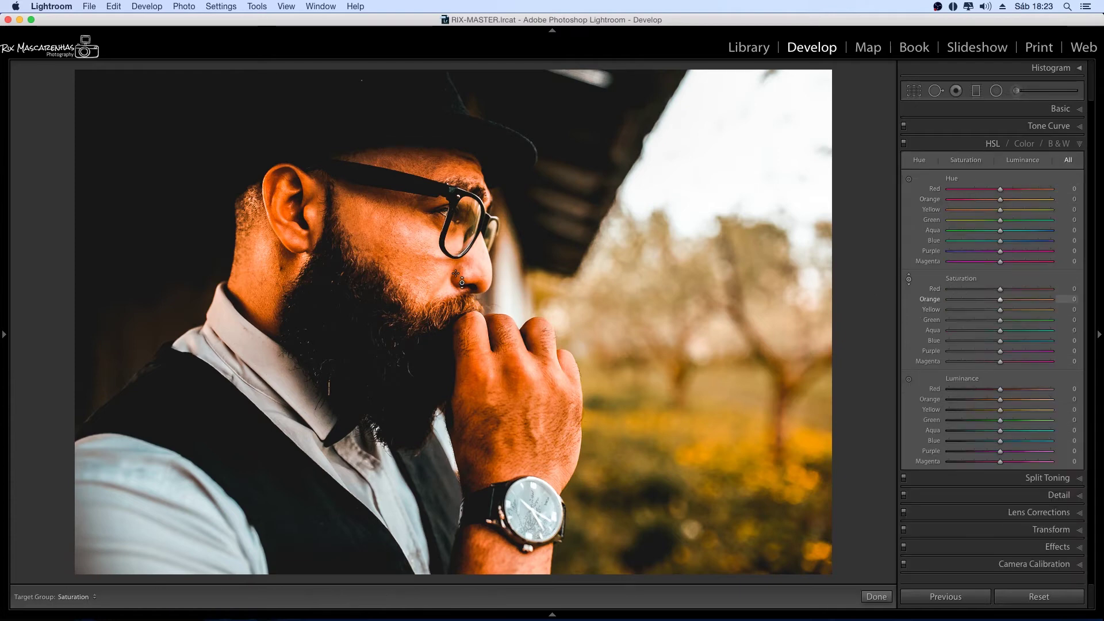
{"action": "left_click_drag", "start_coordinate": [471, 264], "coordinate": [471, 287]}
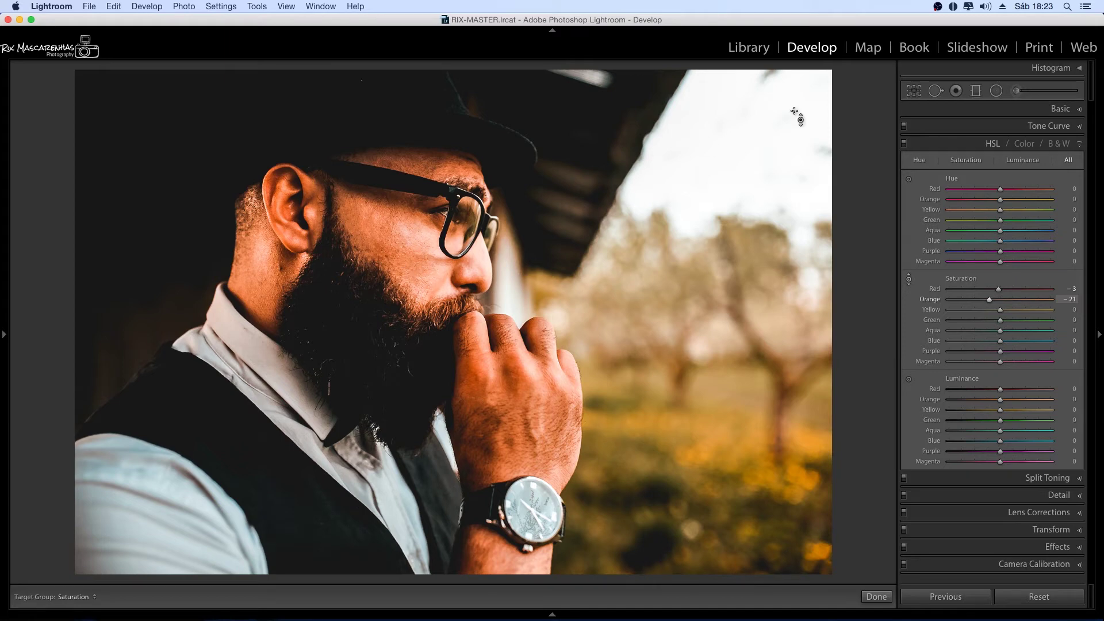
{"action": "left_click", "coordinate": [1077, 145]}
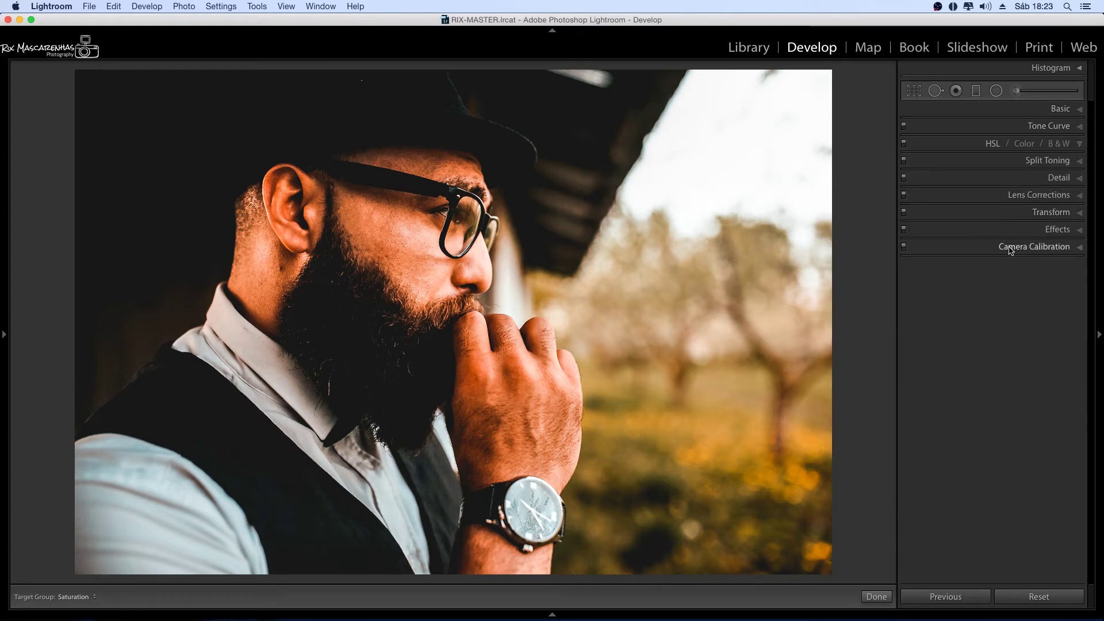
- Set Detail sharpening to amount 57 with masking 58
{"action": "left_click", "coordinate": [1057, 179]}
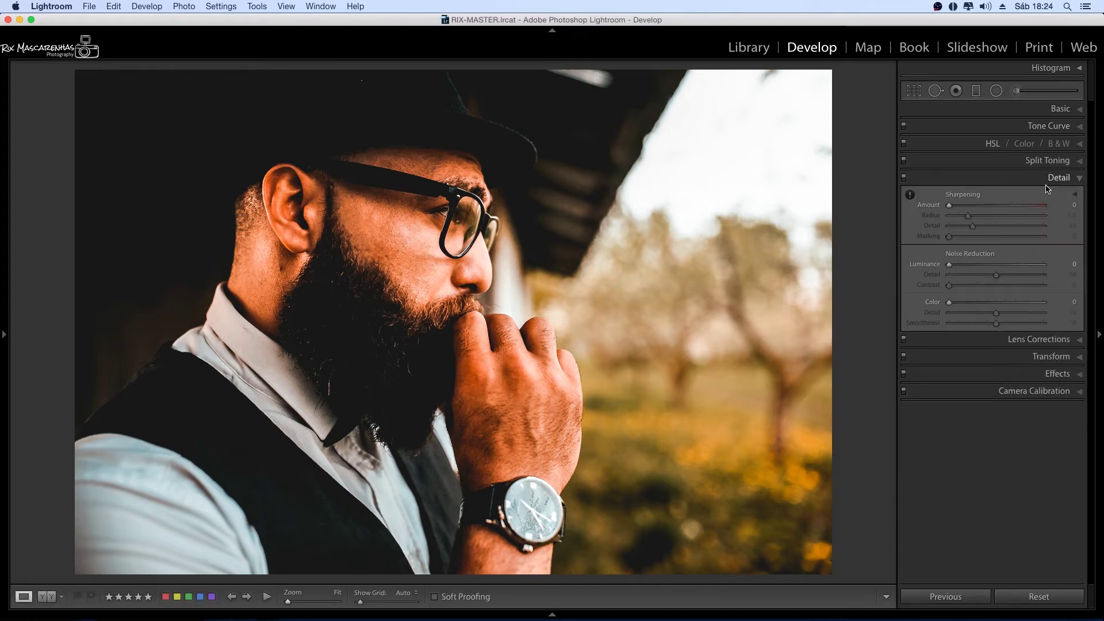
{"action": "left_click", "coordinate": [985, 207]}
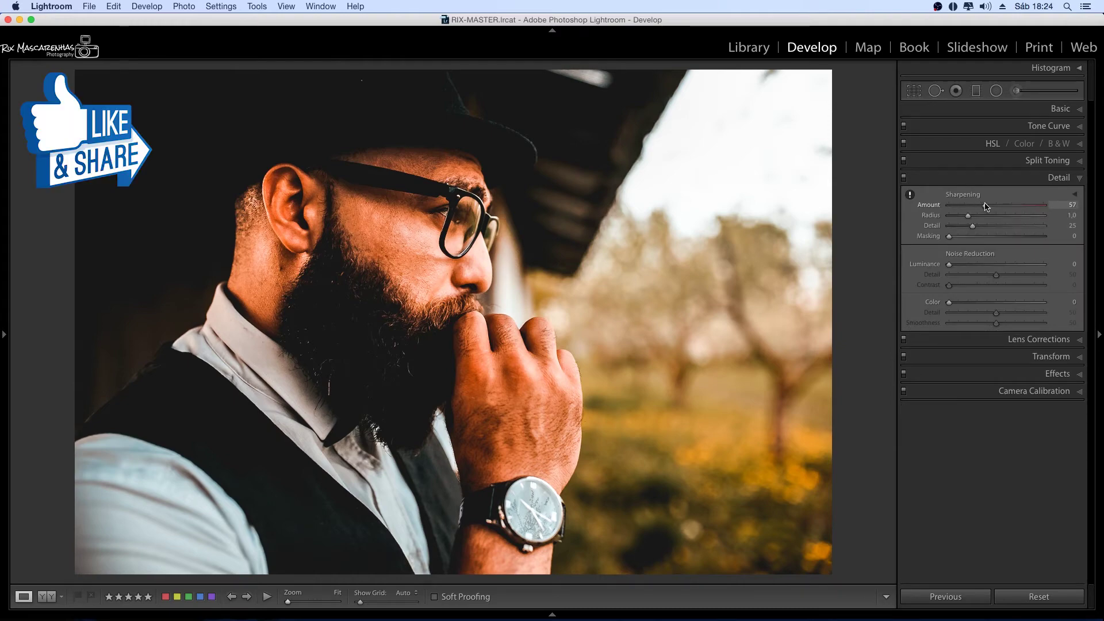
{"action": "left_click", "coordinate": [983, 237]}
{"action": "left_click_drag", "start_coordinate": [986, 237], "coordinate": [1003, 238]}
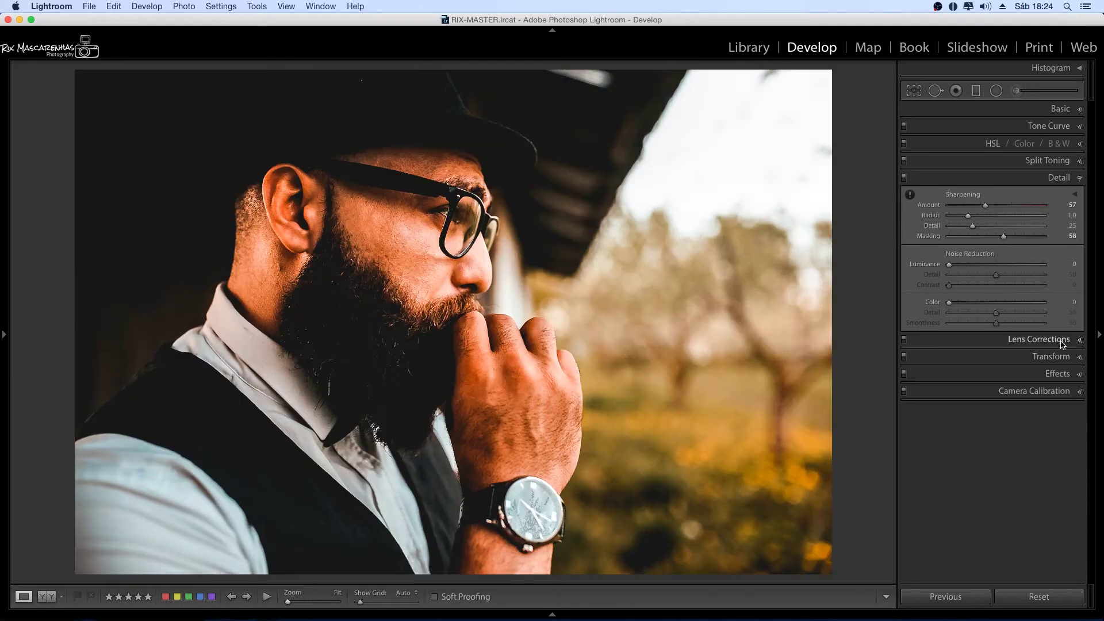
- Add a -29 post-crop vignette to darken the portrait's edges
{"action": "left_click", "coordinate": [1059, 374]}
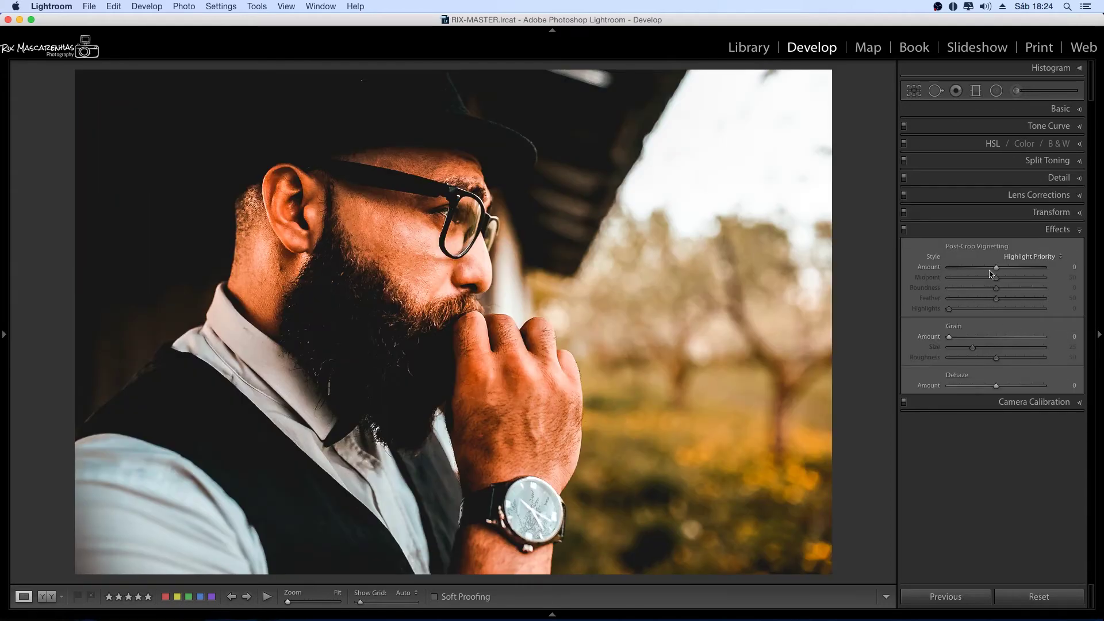
{"action": "left_click_drag", "start_coordinate": [996, 267], "coordinate": [982, 269]}
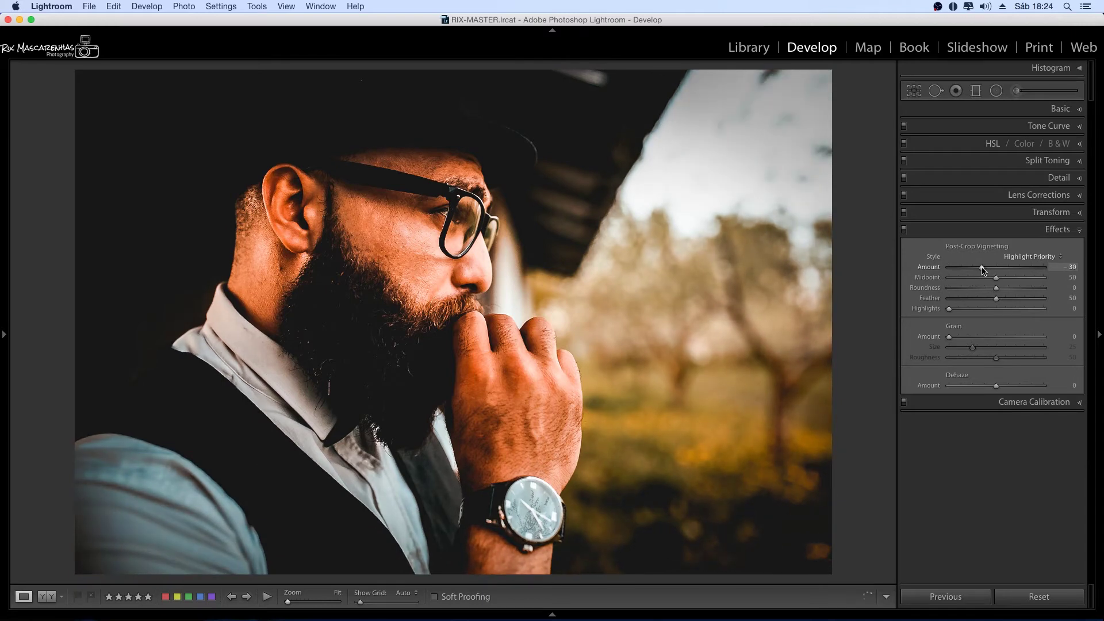
{"action": "left_click", "coordinate": [1058, 108]}
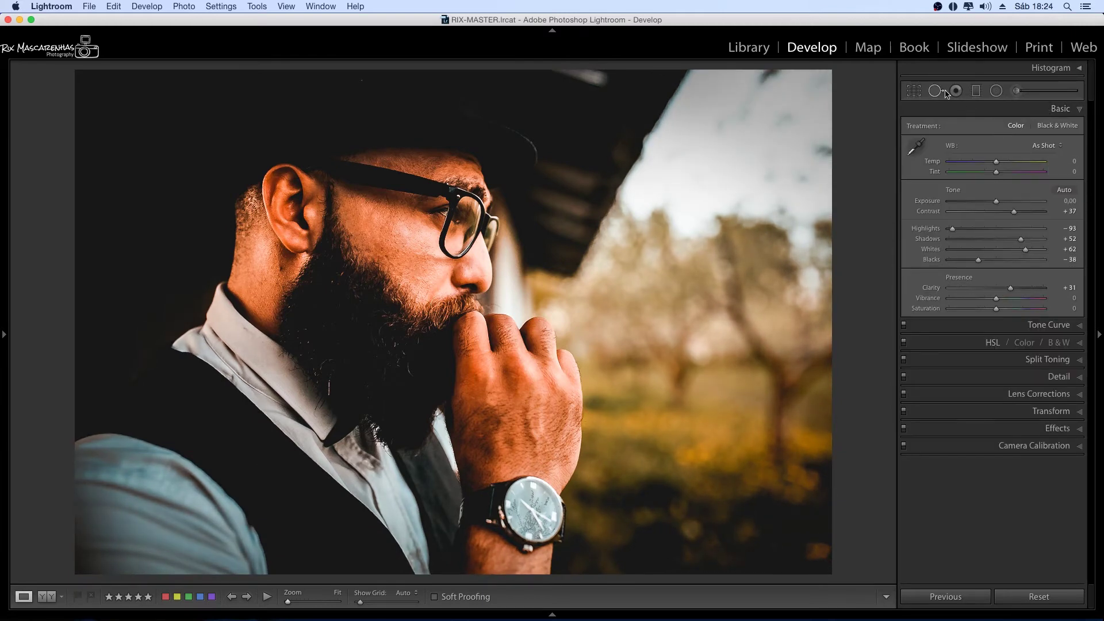
- Crop to a 16 x 9 ratio, reposition the portrait in the frame, and commit
{"action": "left_click", "coordinate": [913, 90]}
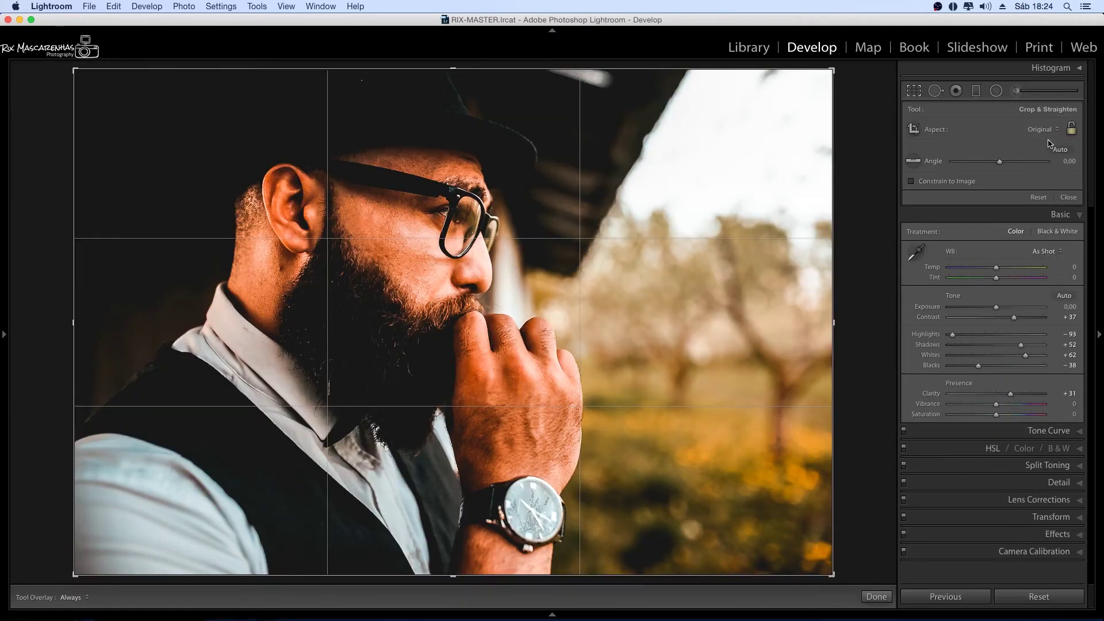
{"action": "left_click", "coordinate": [1036, 134]}
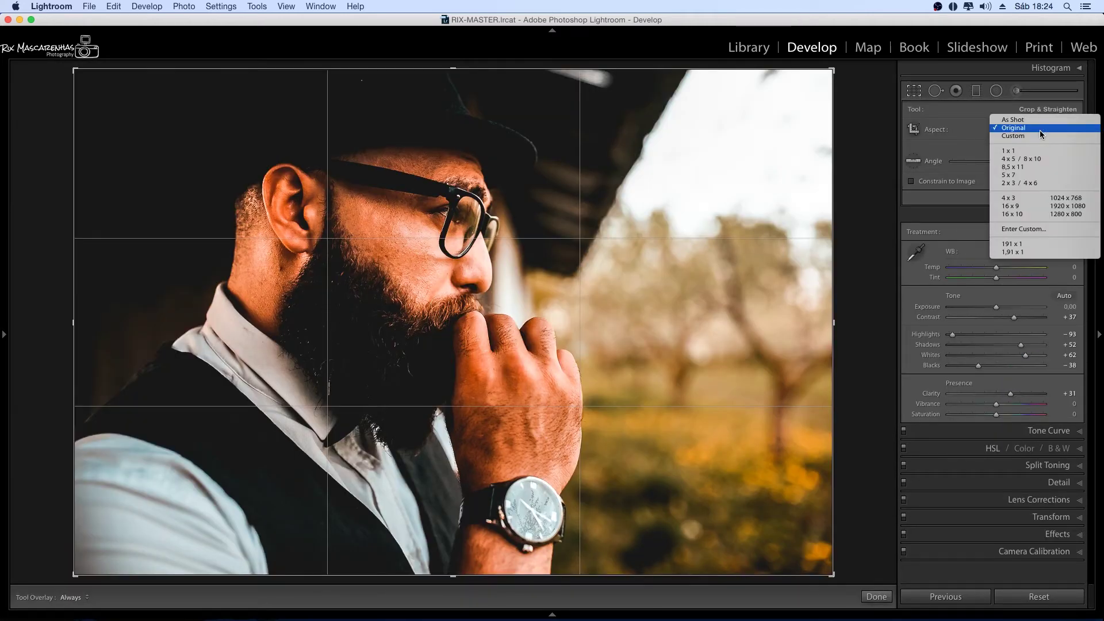
{"action": "left_click", "coordinate": [1042, 211]}
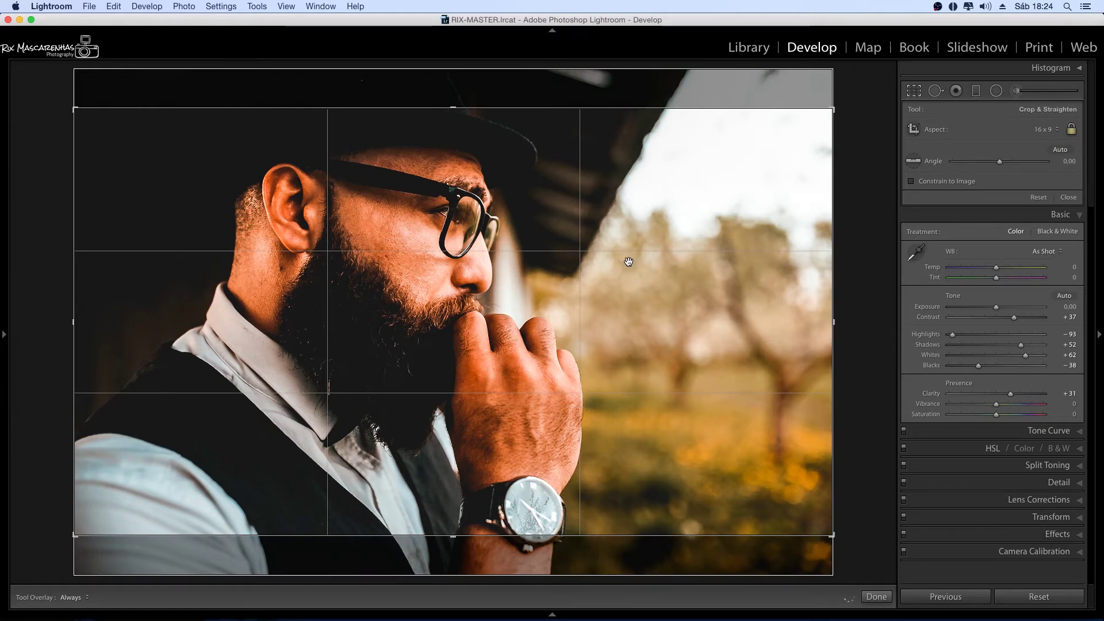
{"action": "left_click_drag", "start_coordinate": [629, 261], "coordinate": [632, 273]}
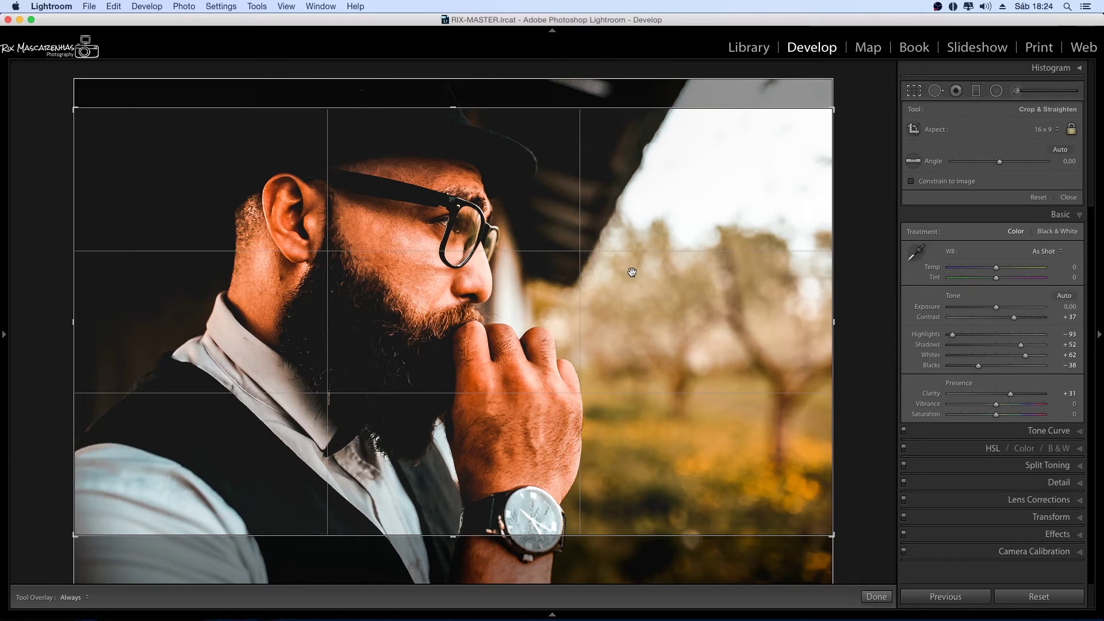
{"action": "key", "text": "Return"}
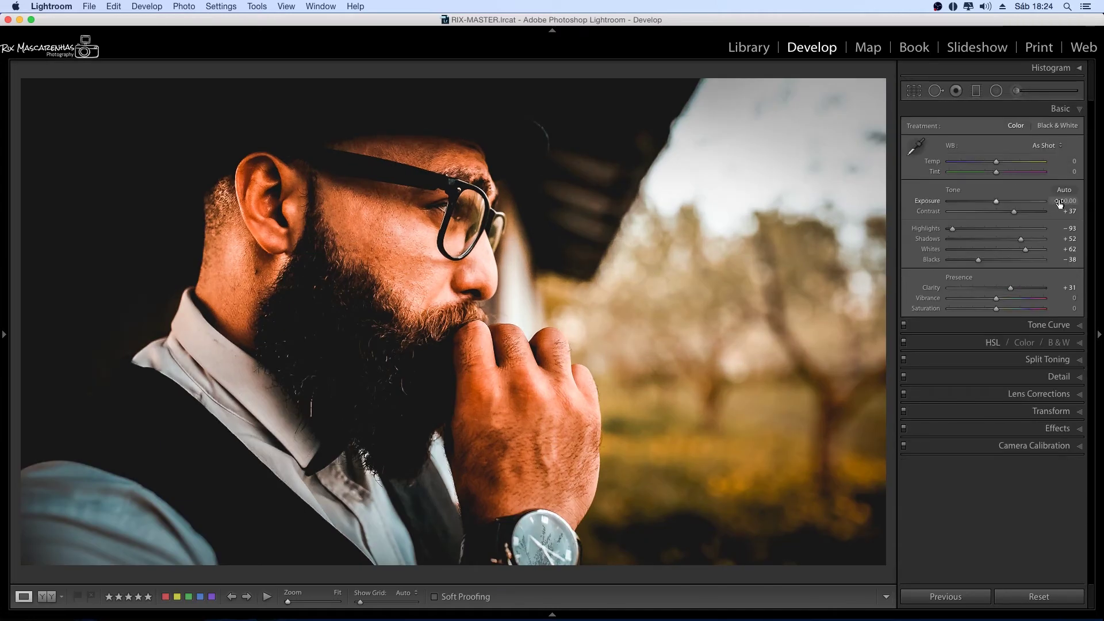
- Lower exposure to −0.27 and vibrance to −18, with saturation left at 0
{"action": "left_click_drag", "start_coordinate": [1060, 203], "coordinate": [1054, 202]}
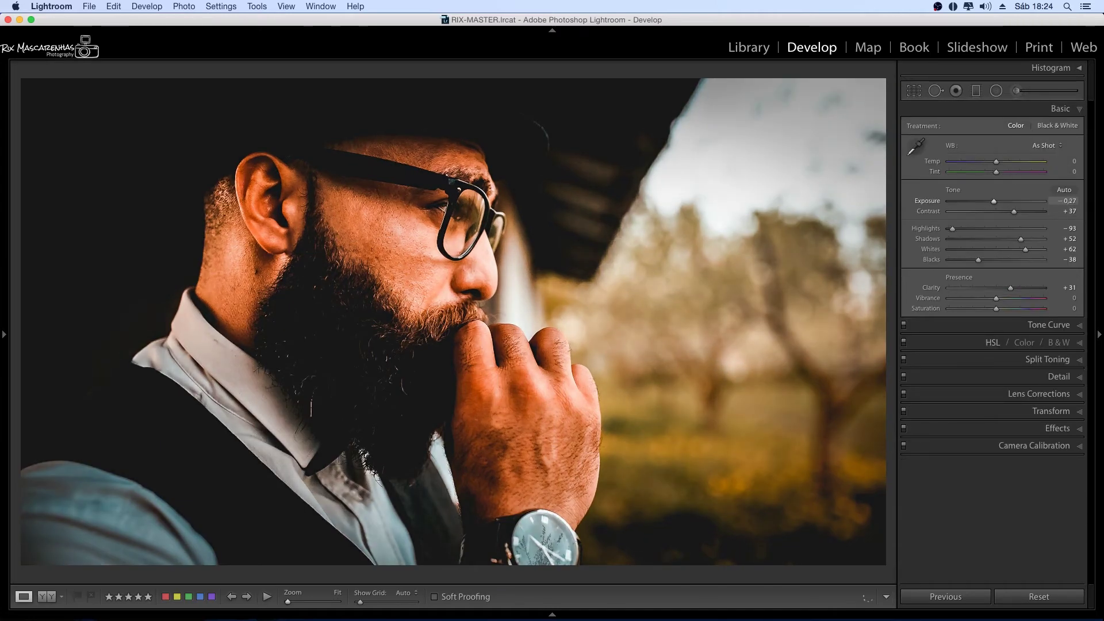
{"action": "left_click", "coordinate": [978, 299]}
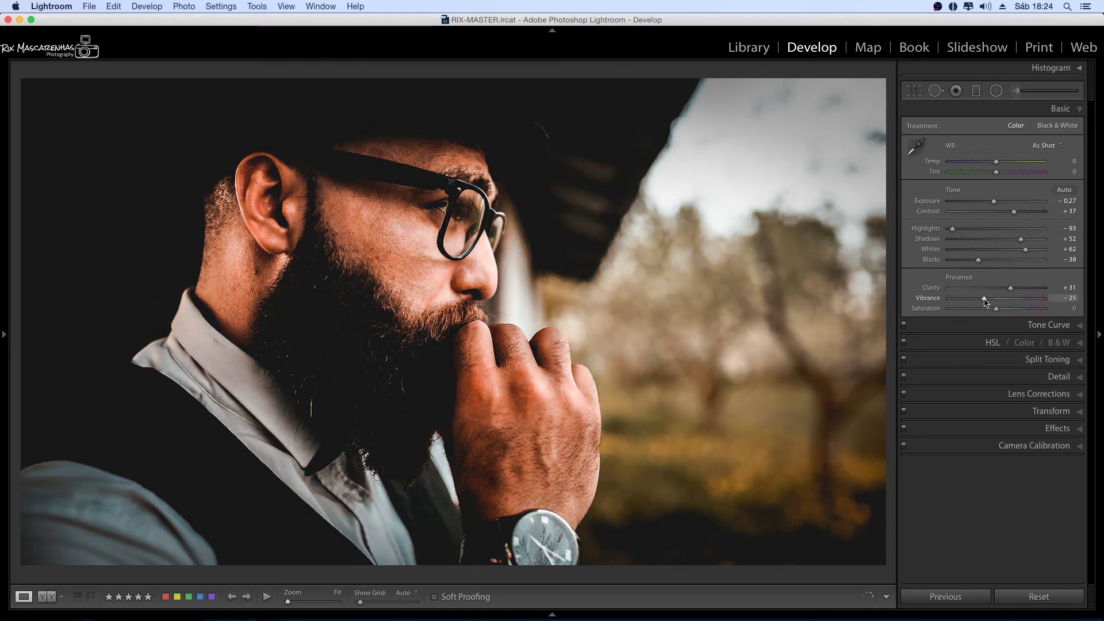
{"action": "left_click_drag", "start_coordinate": [984, 299], "coordinate": [987, 299]}
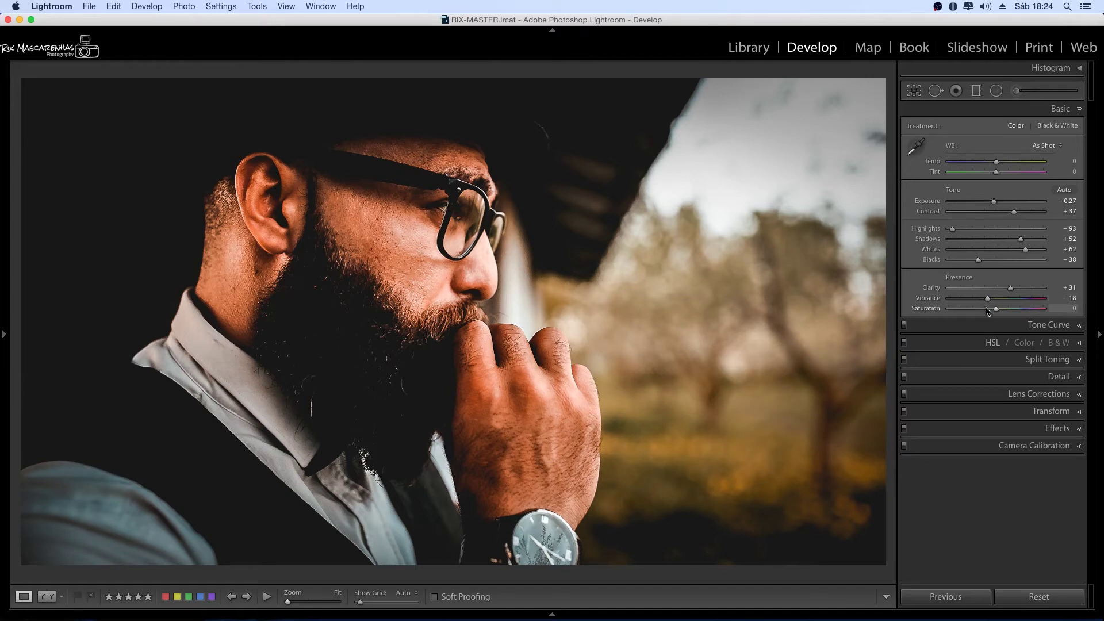
{"action": "left_click", "coordinate": [986, 309]}
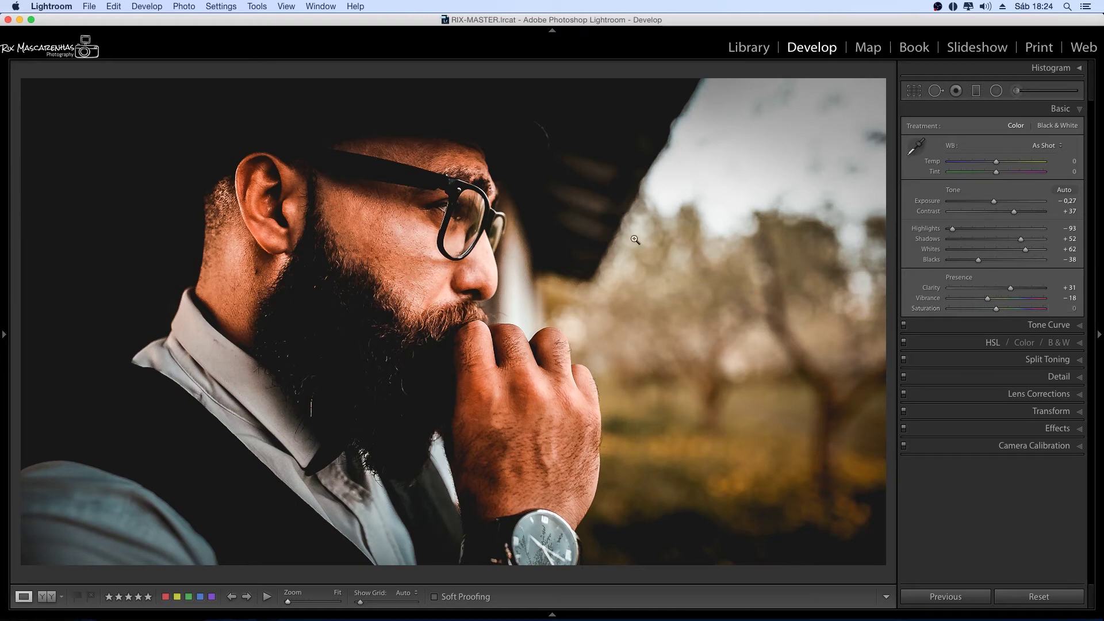
- Compare Before/After side by side zoomed on the face, and reduce clarity to +10
{"action": "left_click", "coordinate": [47, 597]}
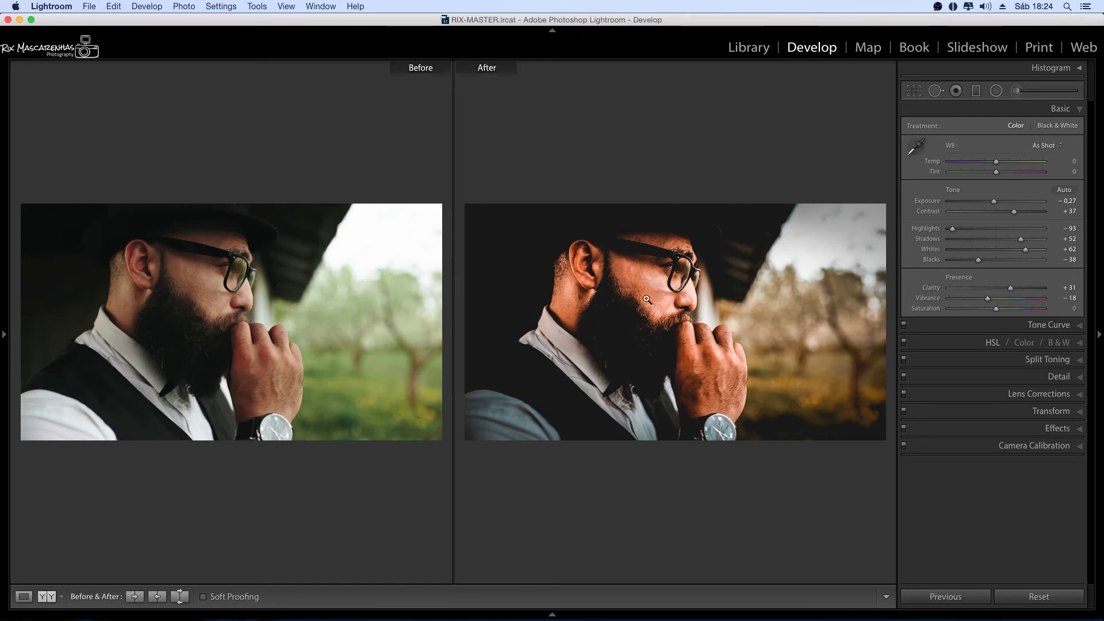
{"action": "left_click", "coordinate": [637, 323]}
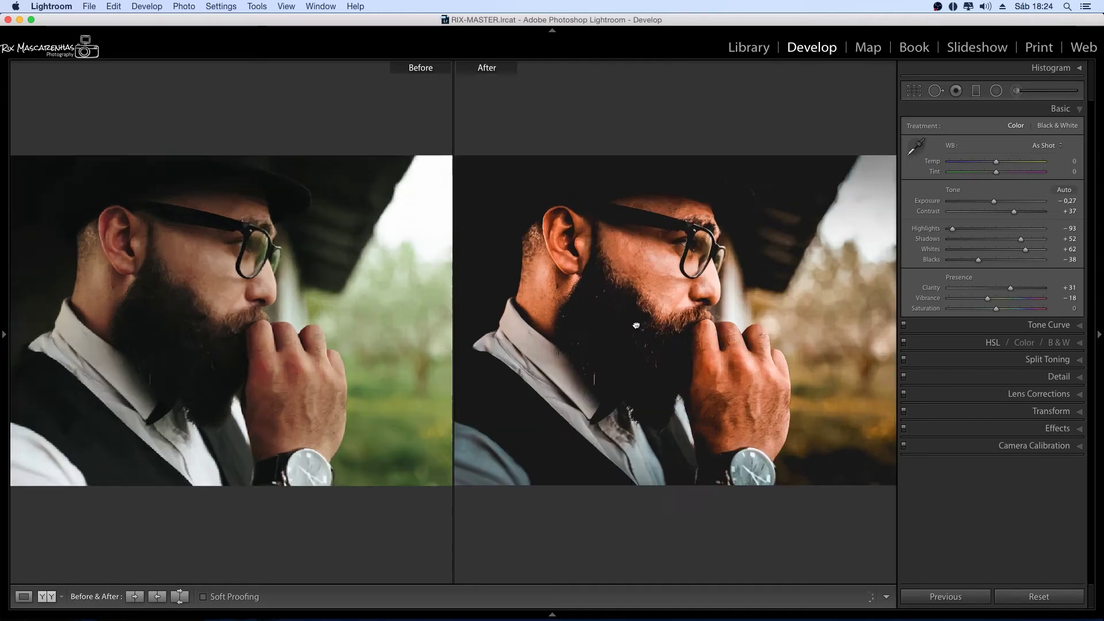
{"action": "left_click_drag", "start_coordinate": [667, 225], "coordinate": [613, 342]}
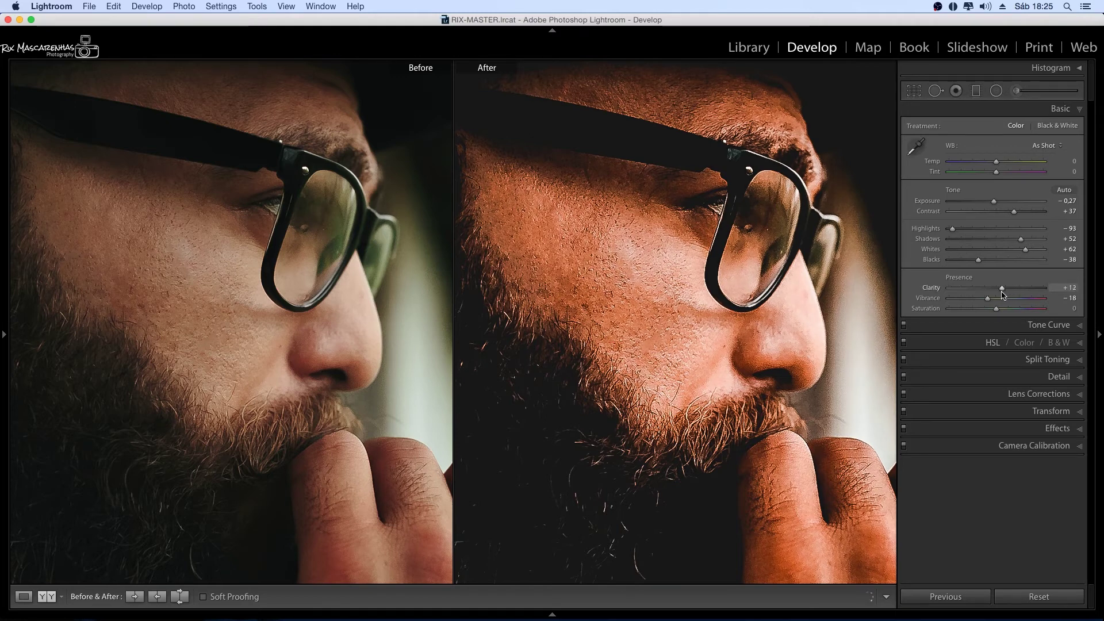
{"action": "left_click_drag", "start_coordinate": [1002, 295], "coordinate": [1001, 295]}
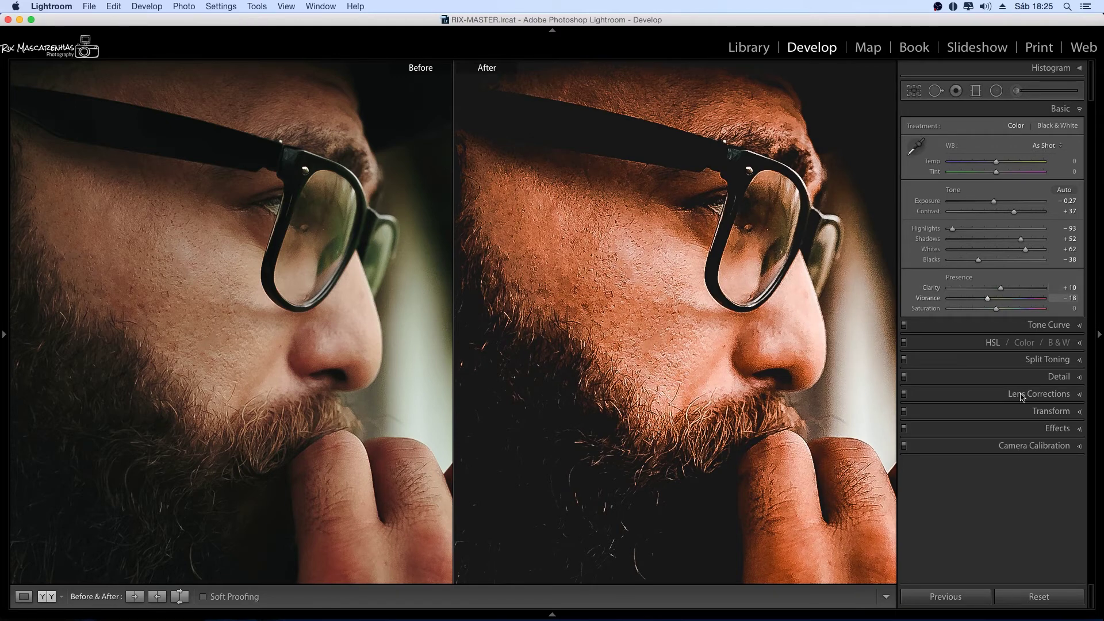
- Lower Detail sharpening Amount from 57 to 41 and return to a single fitted edited view
{"action": "left_click", "coordinate": [1043, 378]}
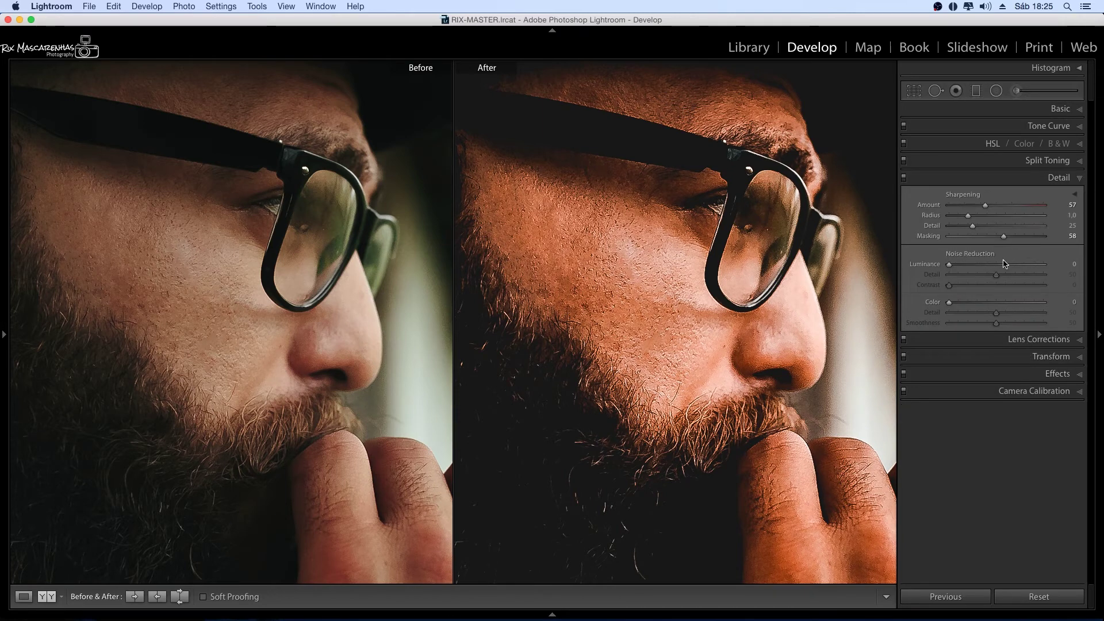
{"action": "left_click_drag", "start_coordinate": [985, 205], "coordinate": [975, 205]}
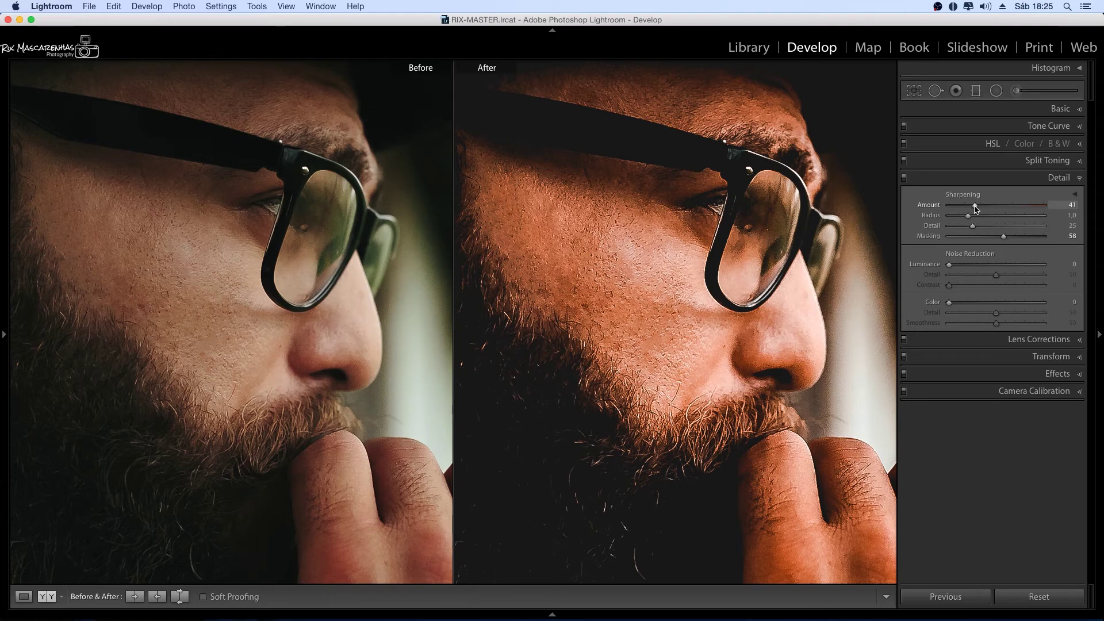
{"action": "left_click", "coordinate": [595, 257]}
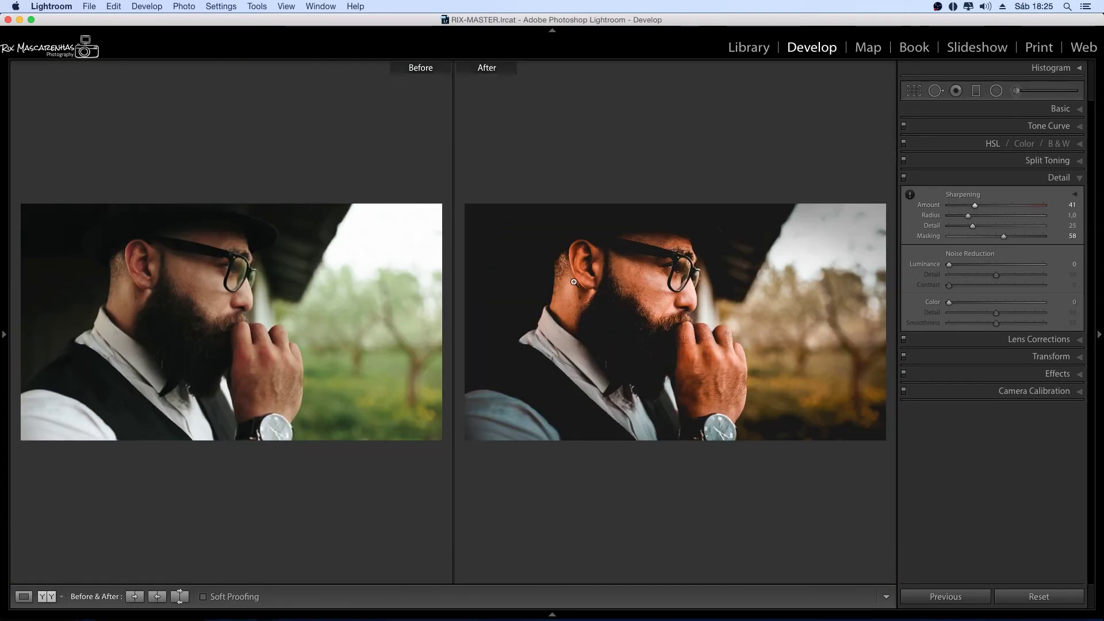
{"action": "key", "text": "backslash"}
{"action": "key", "text": "backslash"}
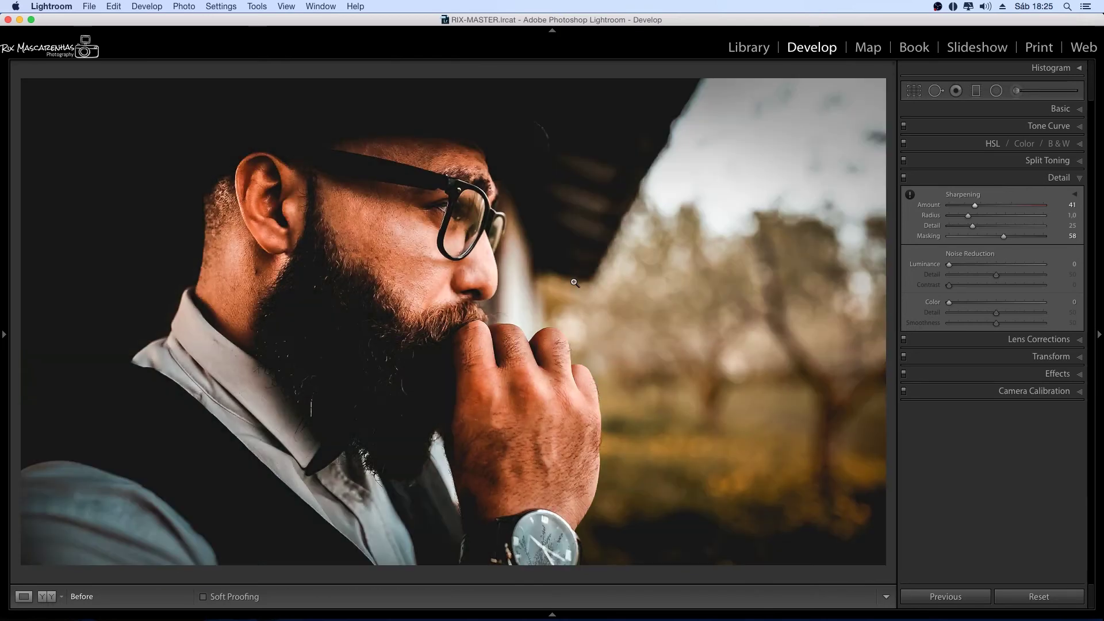
{"action": "key", "text": "backslash"}
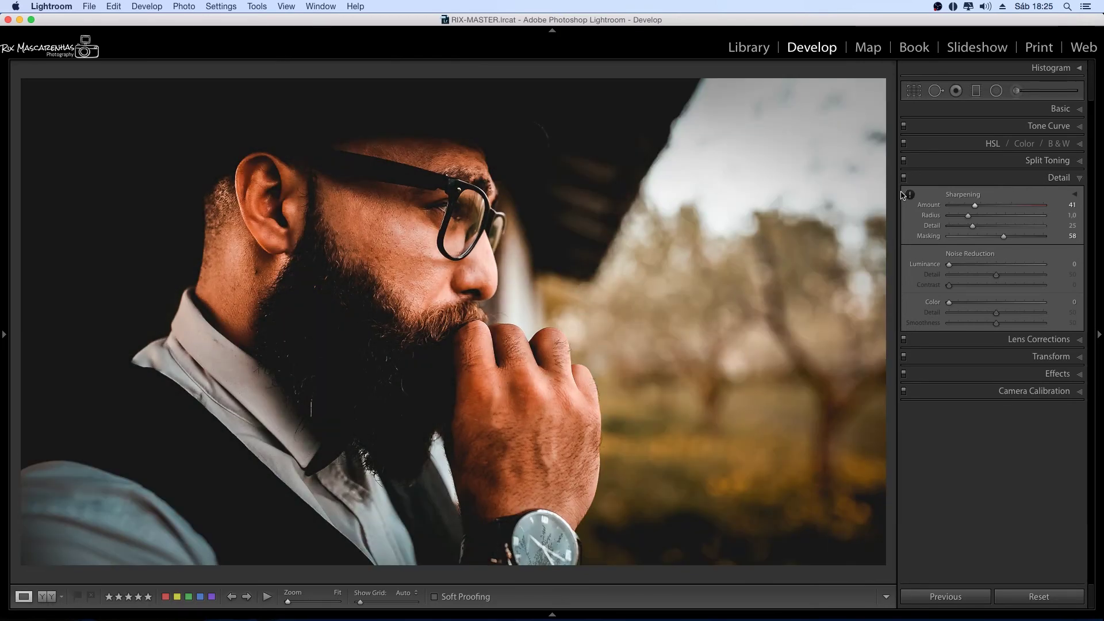
- Fold away the Detail panel and exit the full-screen preview of the portrait
{"action": "left_click", "coordinate": [1072, 181]}
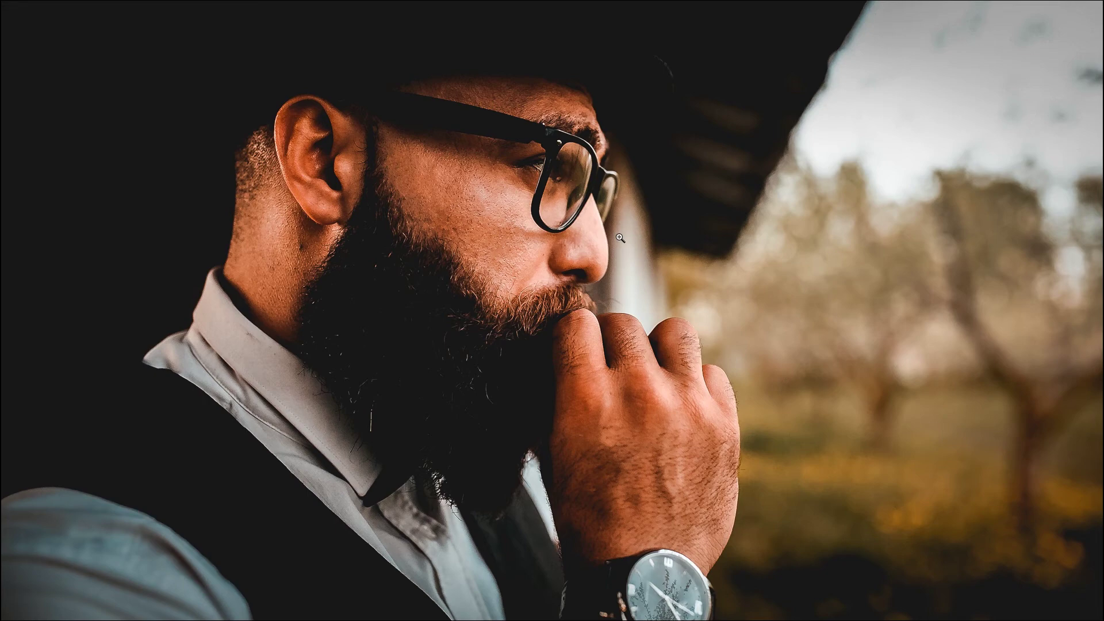
{"action": "key", "text": "f"}
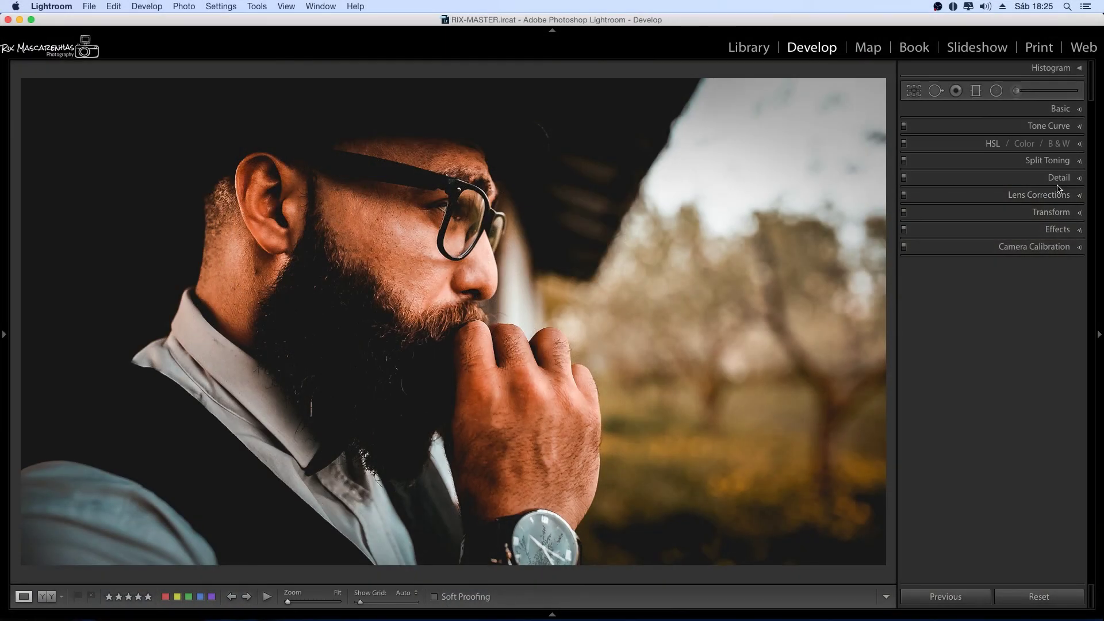
- Drag on the blue sleeve with the HSL Saturation targeted tool to set Blue +43, Aqua −7
{"action": "left_click", "coordinate": [998, 146]}
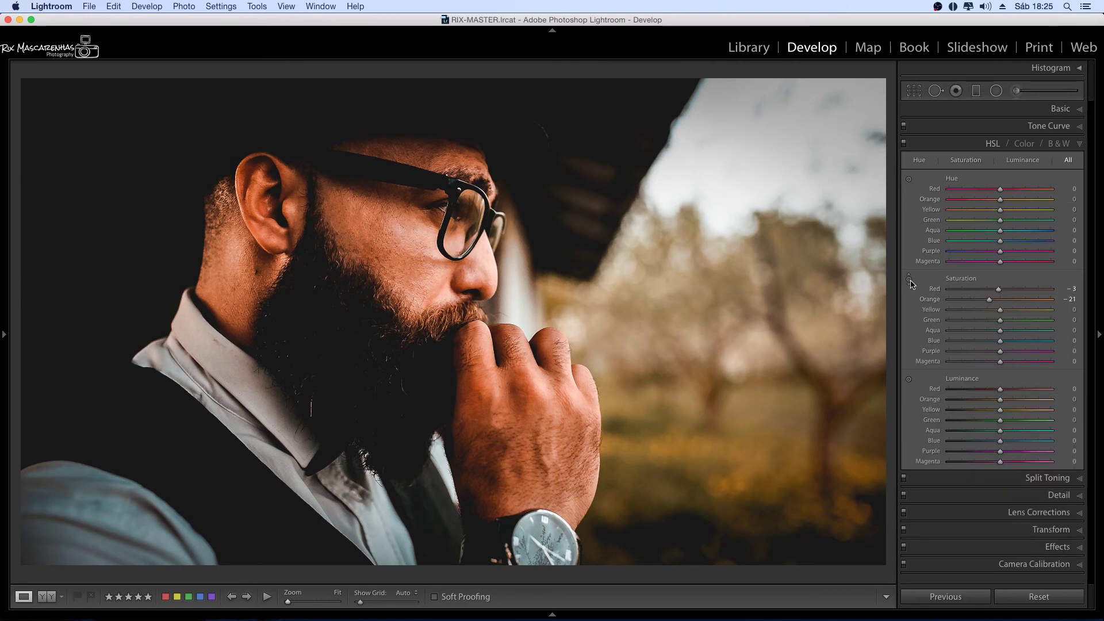
{"action": "left_click", "coordinate": [909, 280]}
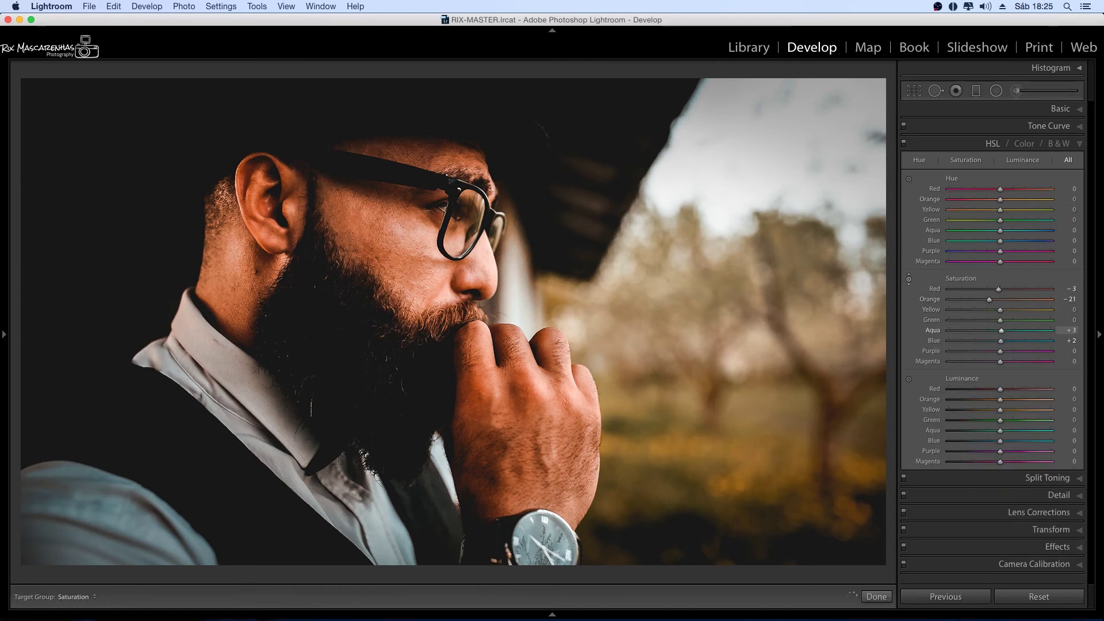
{"action": "left_click_drag", "start_coordinate": [115, 518], "coordinate": [115, 483]}
{"action": "left_click_drag", "start_coordinate": [115, 517], "coordinate": [115, 535]}
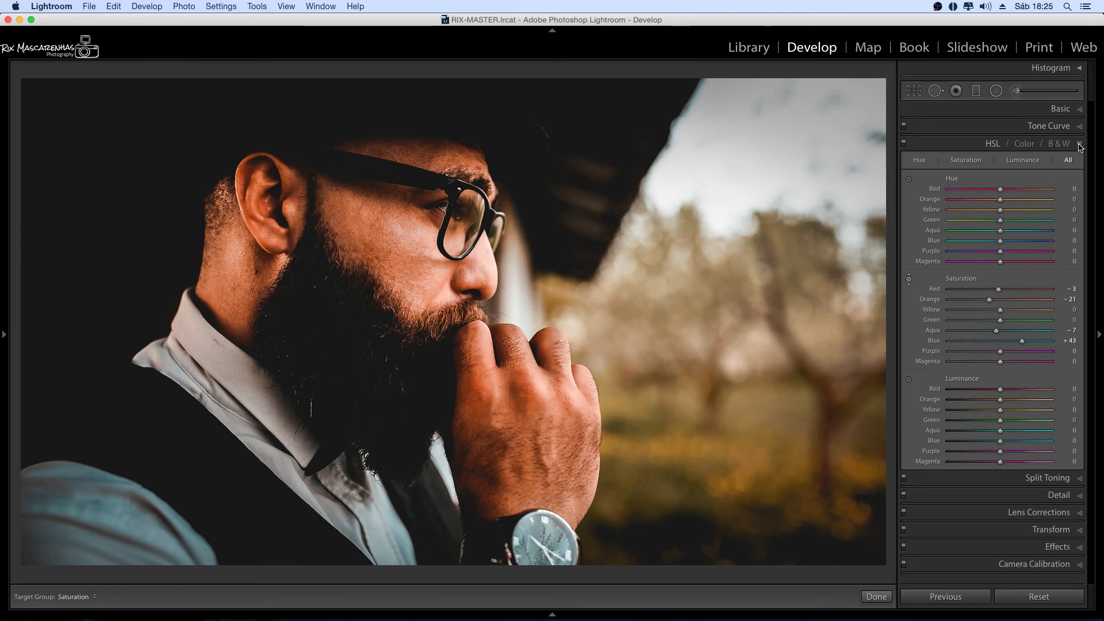
{"action": "left_click", "coordinate": [1081, 145]}
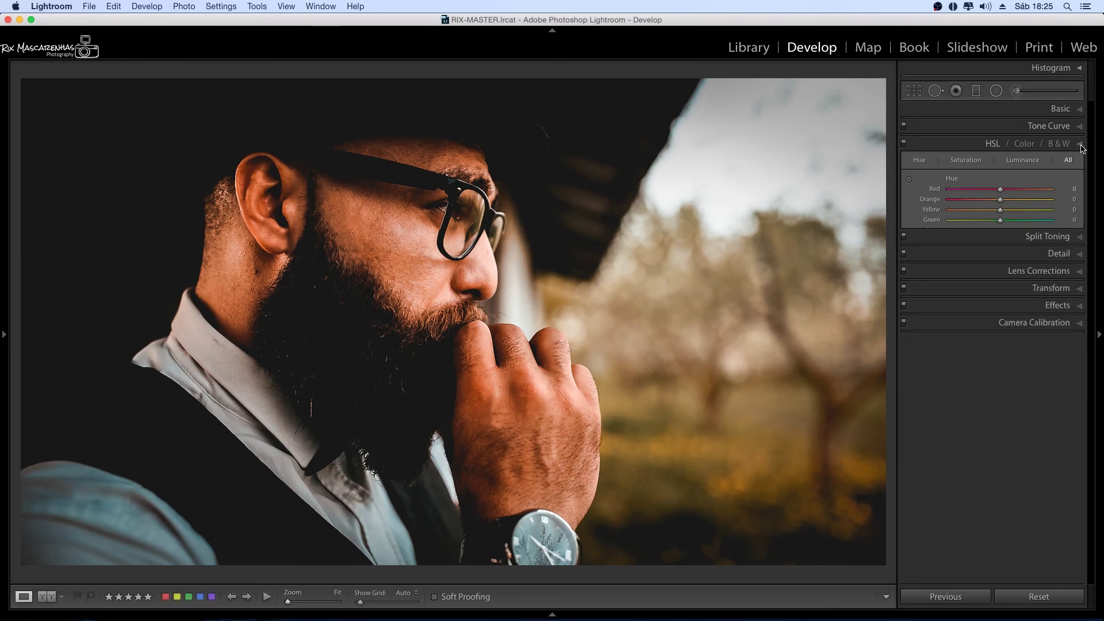
- Set Basic Contrast to +47 and Vibrance to −30, then compare against the Before view
{"action": "left_click", "coordinate": [1066, 111]}
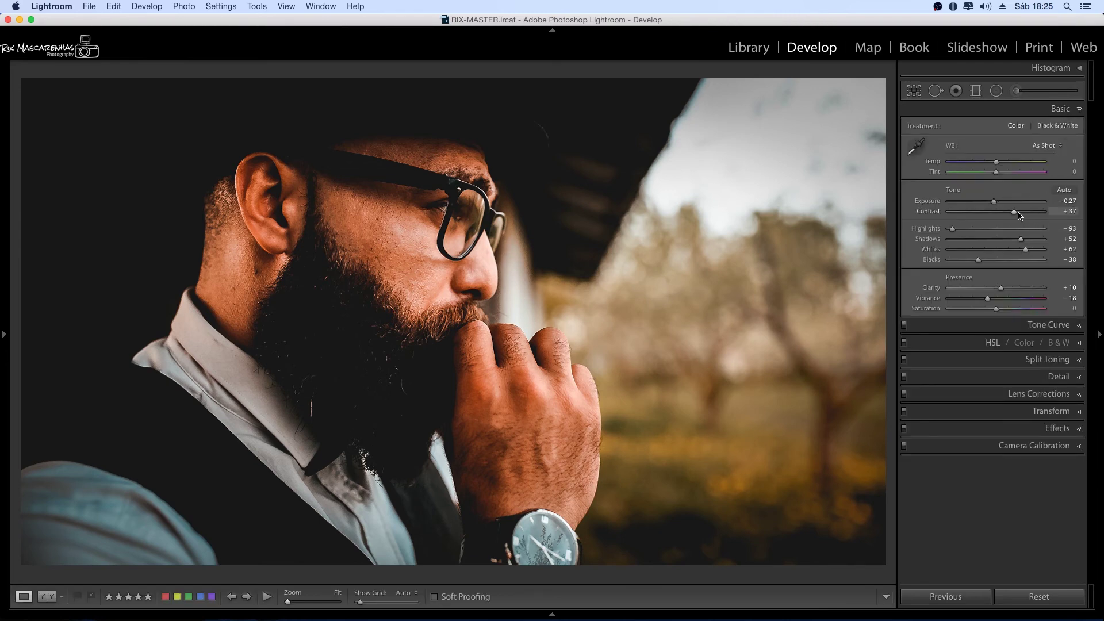
{"action": "left_click", "coordinate": [1019, 213]}
{"action": "left_click_drag", "start_coordinate": [987, 303], "coordinate": [983, 303]}
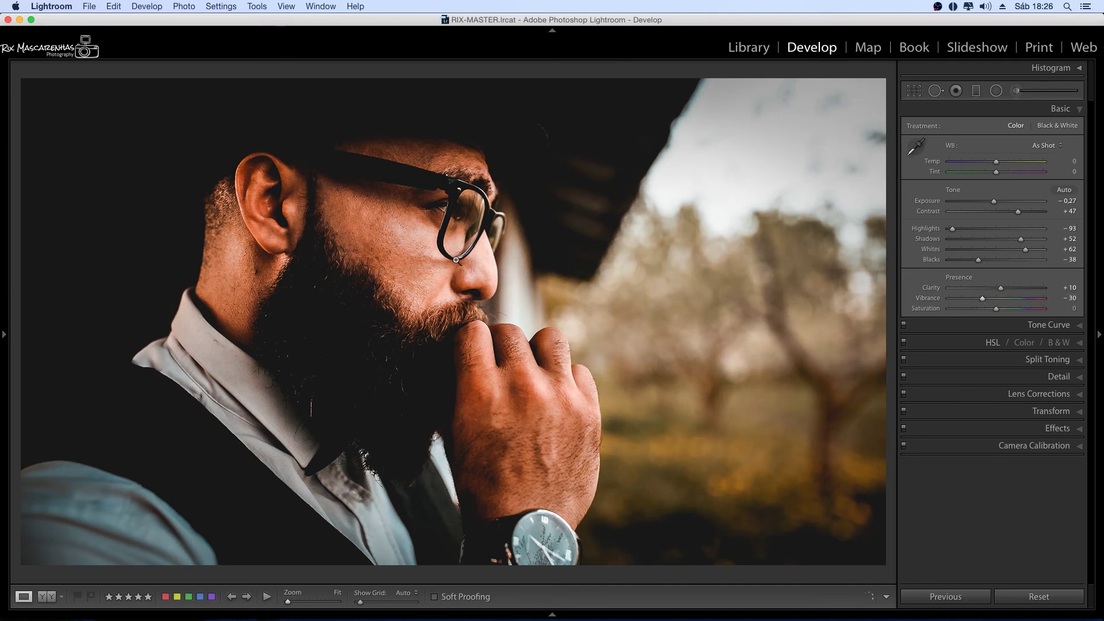
{"action": "key", "text": "backslash"}
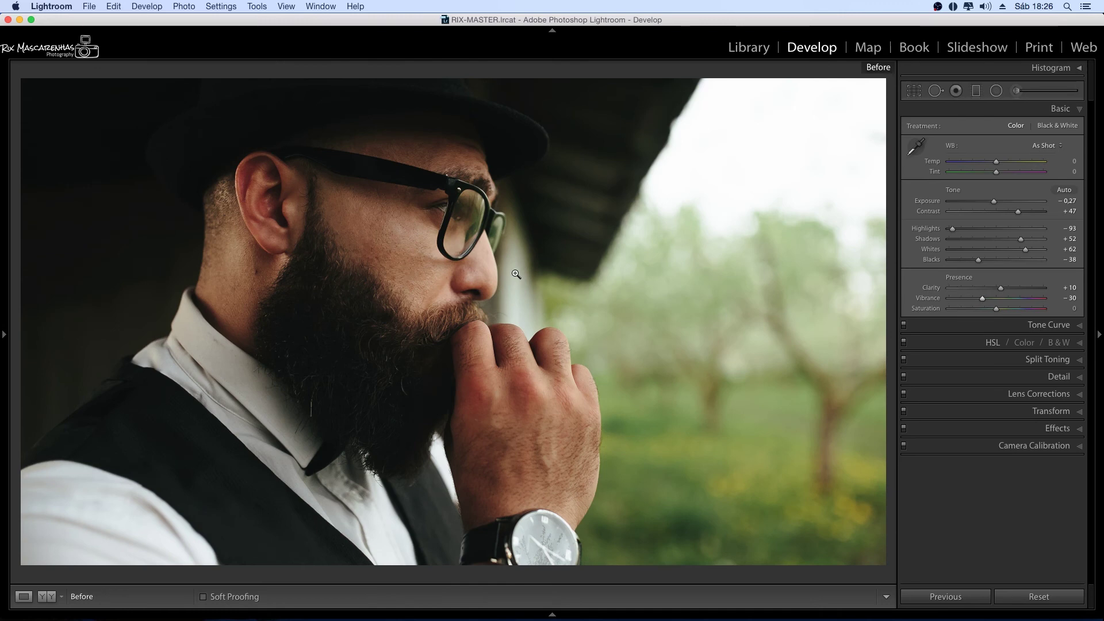
{"action": "key", "text": "backslash"}
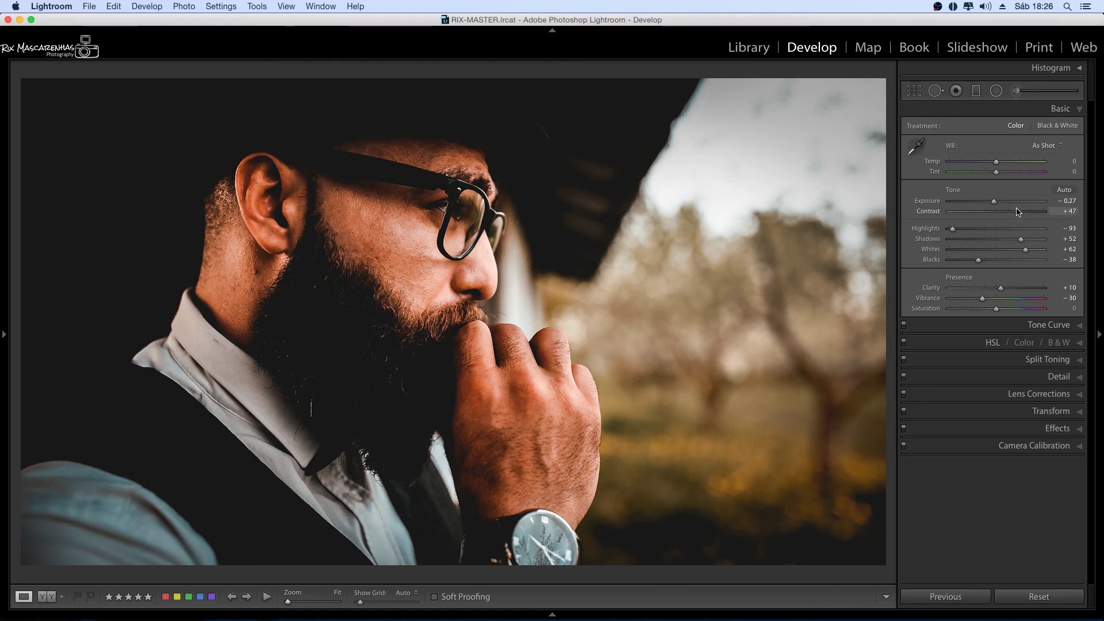
- Pull Contrast back from +47 to +22 and compare the result with the original
{"action": "left_click_drag", "start_coordinate": [1014, 215], "coordinate": [1010, 216]}
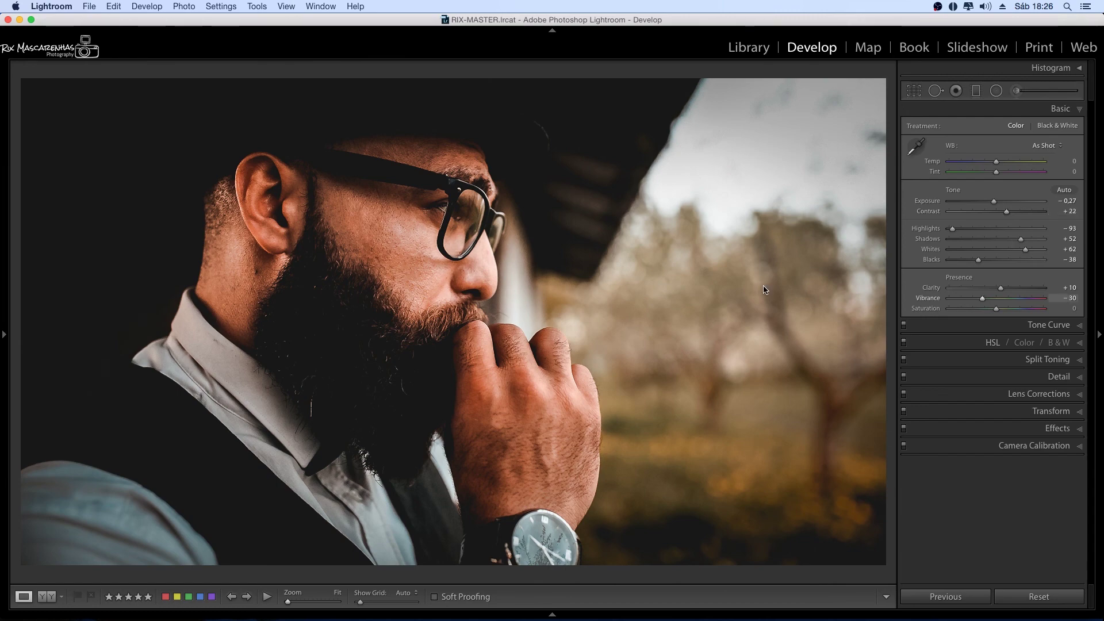
{"action": "key", "text": "backslash"}
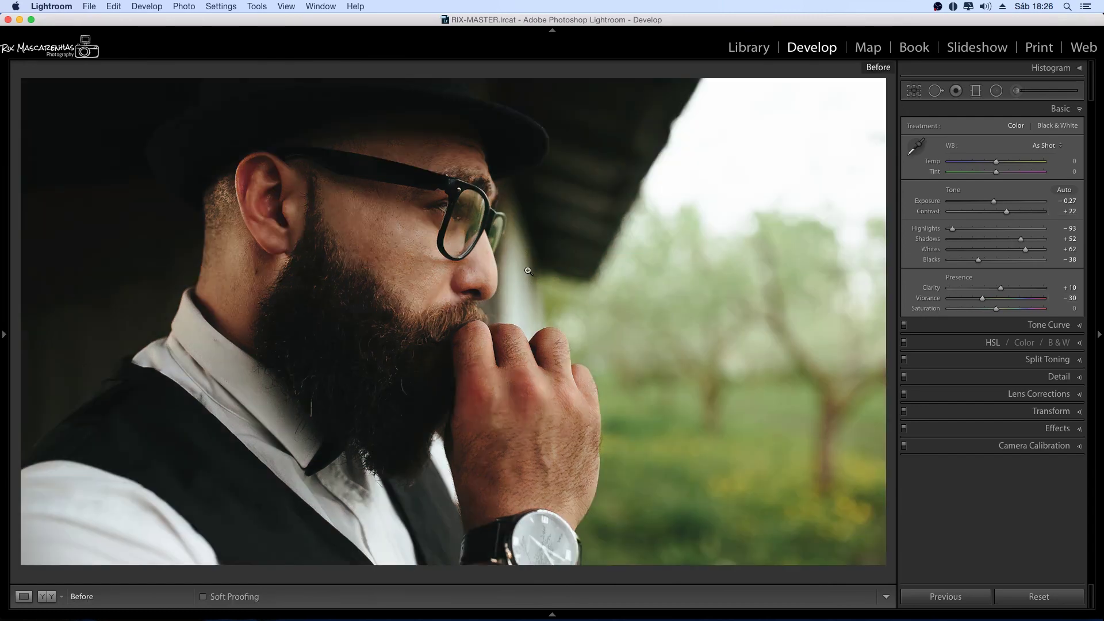
{"action": "key", "text": "backslash"}
{"action": "key", "text": "backslash"}
{"action": "key", "text": "backslash"}
{"action": "key", "text": "backslash"}
{"action": "key", "text": "backslash"}
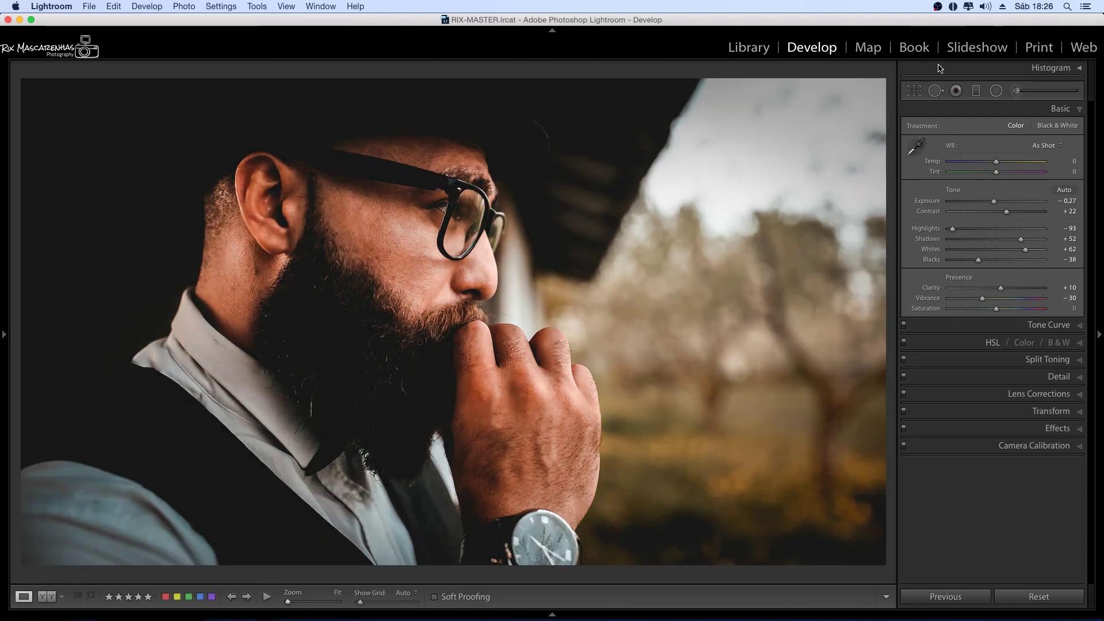